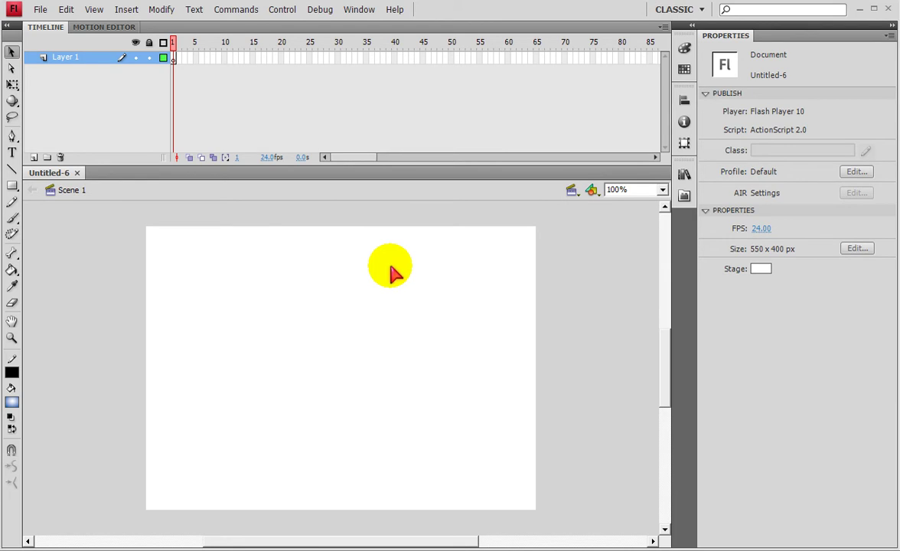
Import Bird.png from the 제15강 folder onto the stage, browsing the files as thumbnails.
click(588, 168)
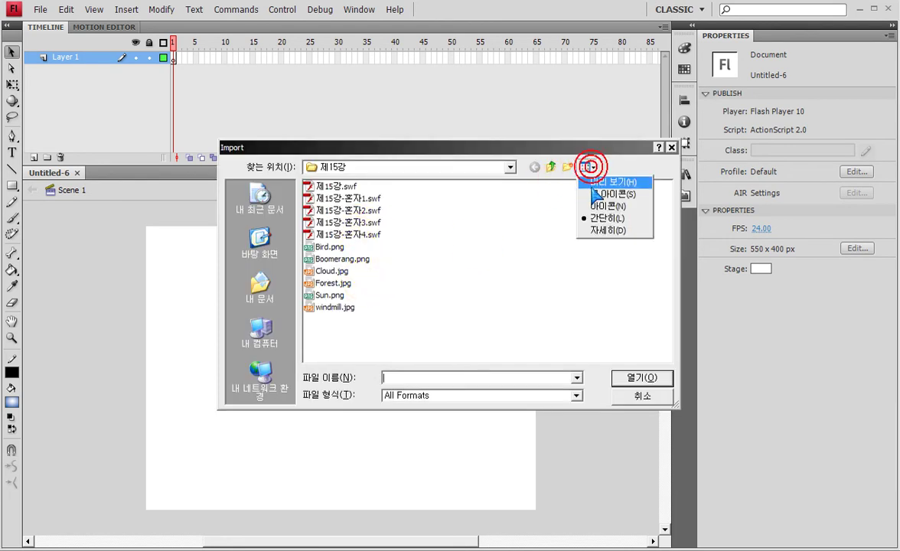
click(604, 181)
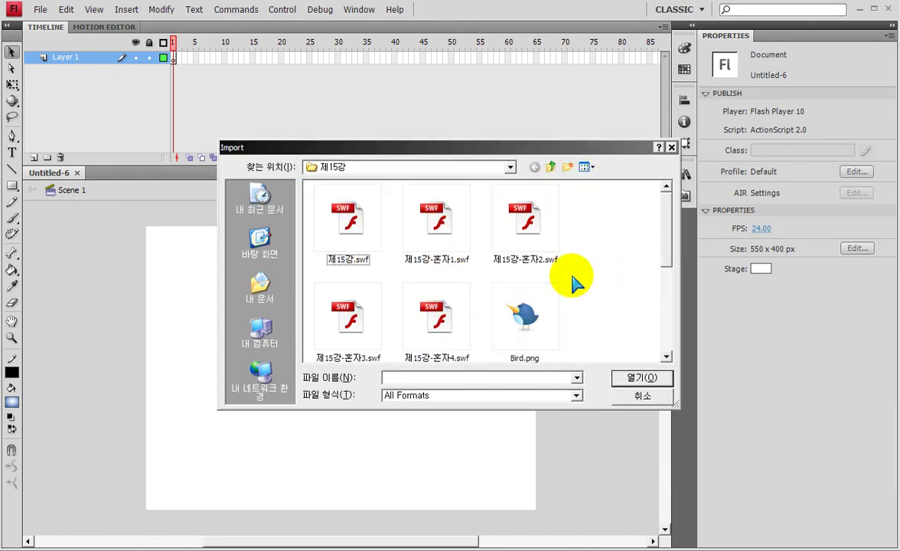
click(525, 312)
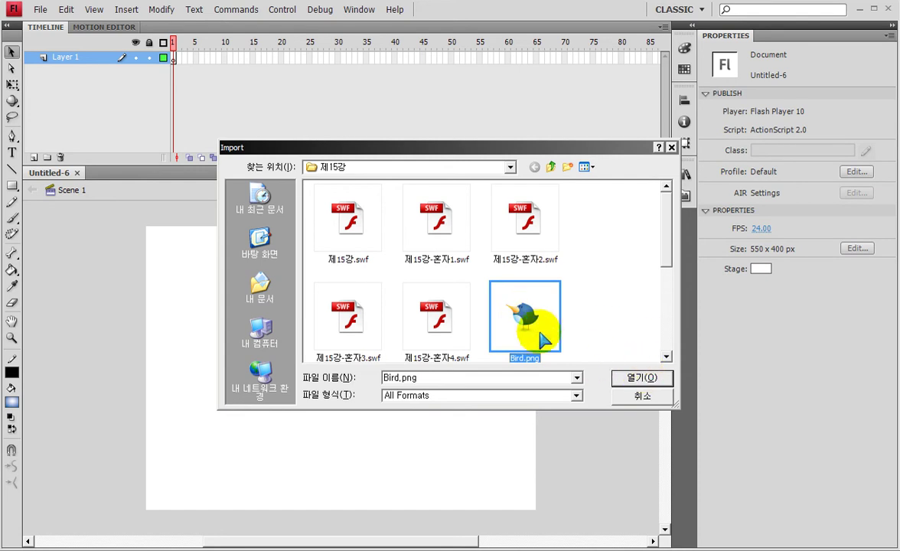
click(632, 376)
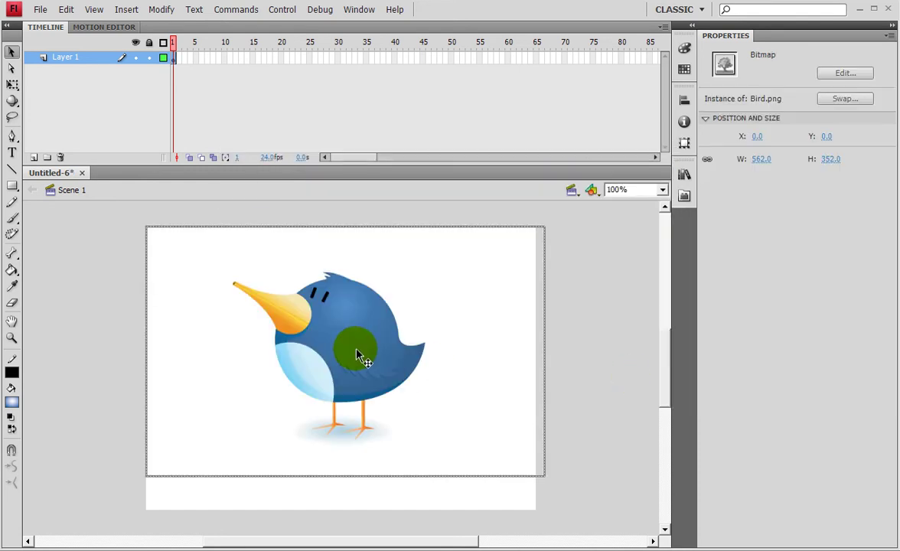
Scale the bird bitmap to 37% in both directions and convert it to a movie clip symbol named 새.
click(684, 142)
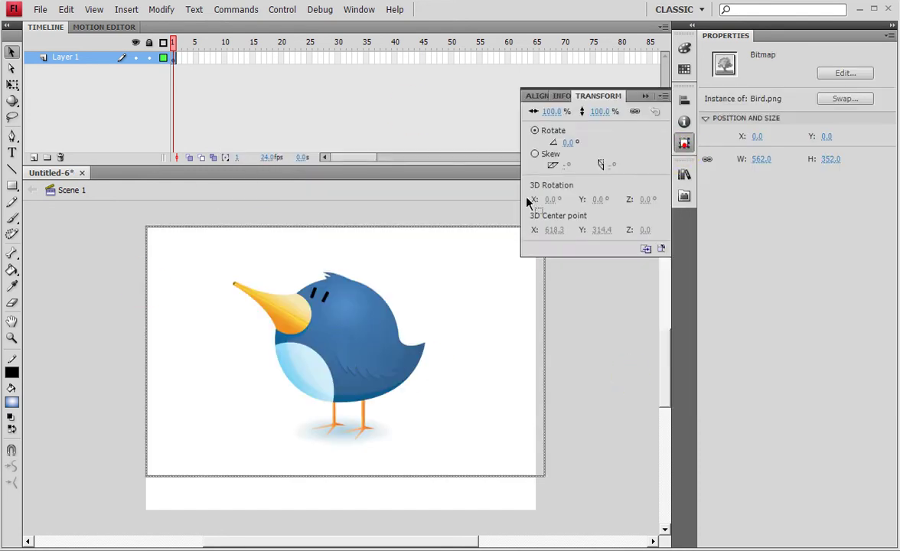
drag(549, 113, 514, 123)
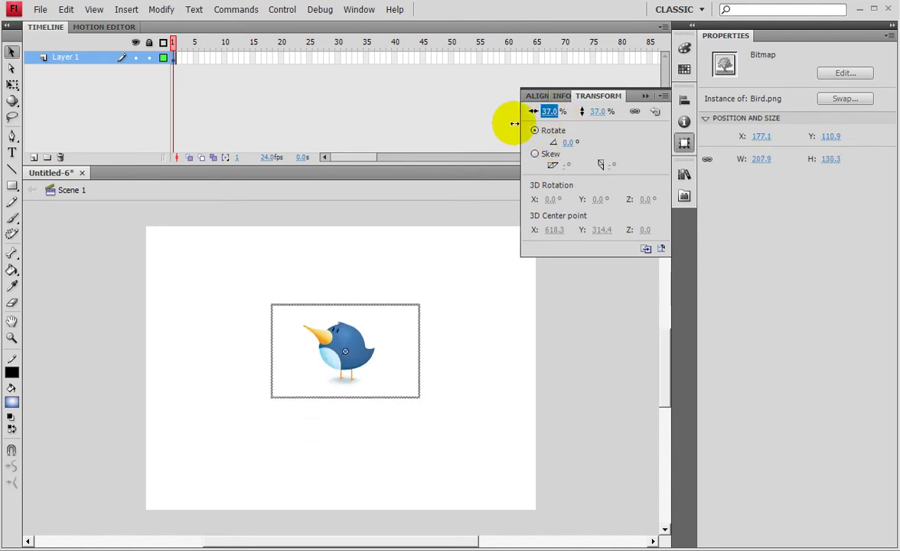
click(641, 94)
key(F8)
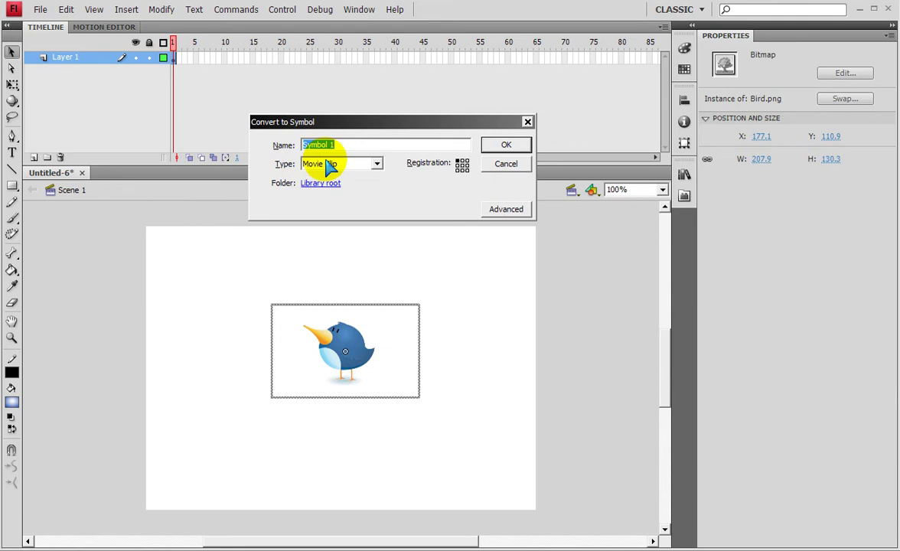
key(Return)
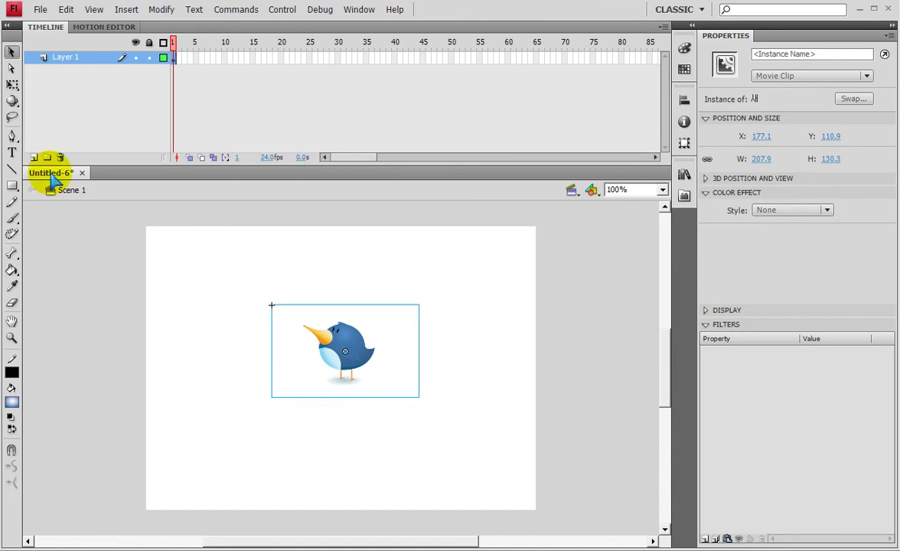
Save the document as 플래시학습11day_무비속의무비_새.fla in the 플래시 folder.
key(ctrl+d)
key(ctrl+s)
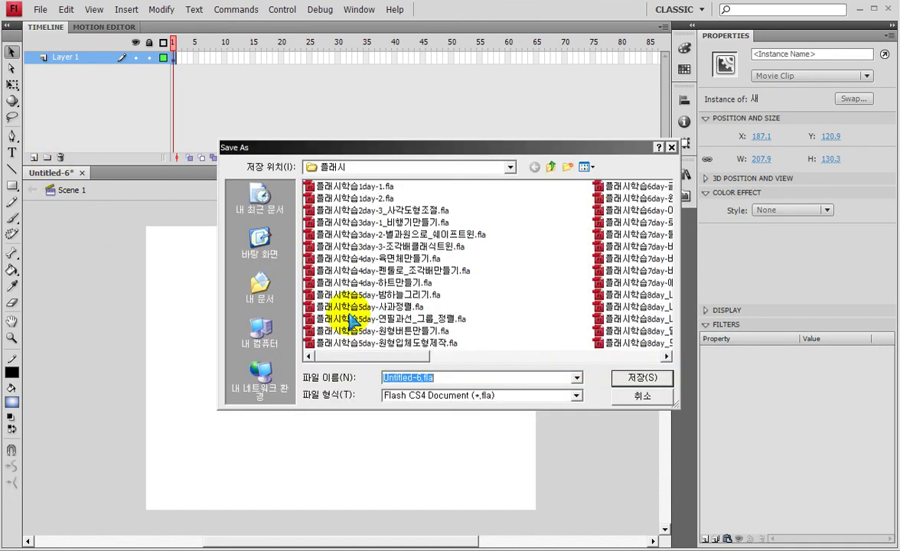
scroll(333, 337, down, 3)
click(629, 344)
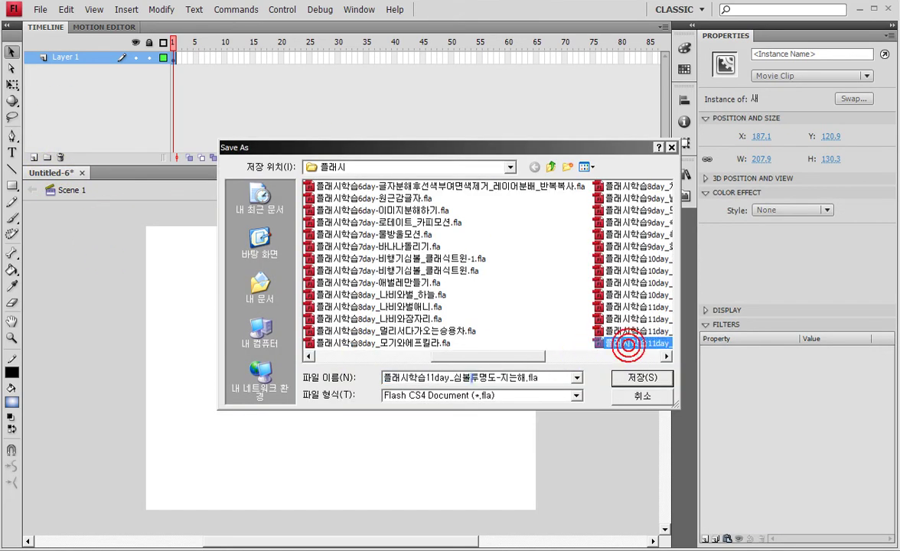
click(616, 378)
text(무비속)
text(의벋)
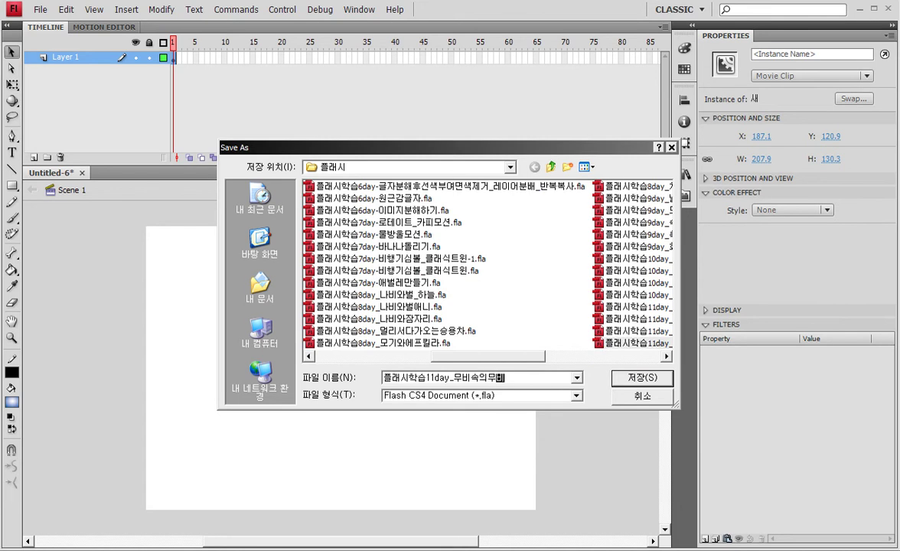
click(616, 378)
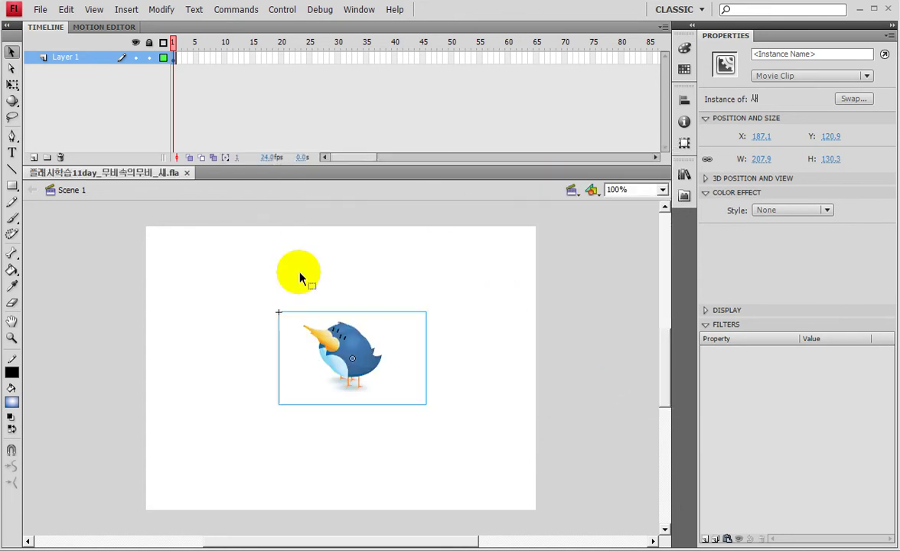
Undo the bird duplication and move the original just outside the stage's right edge, at about X 551, Y 138.
drag(360, 355, 311, 415)
key(ctrl+z)
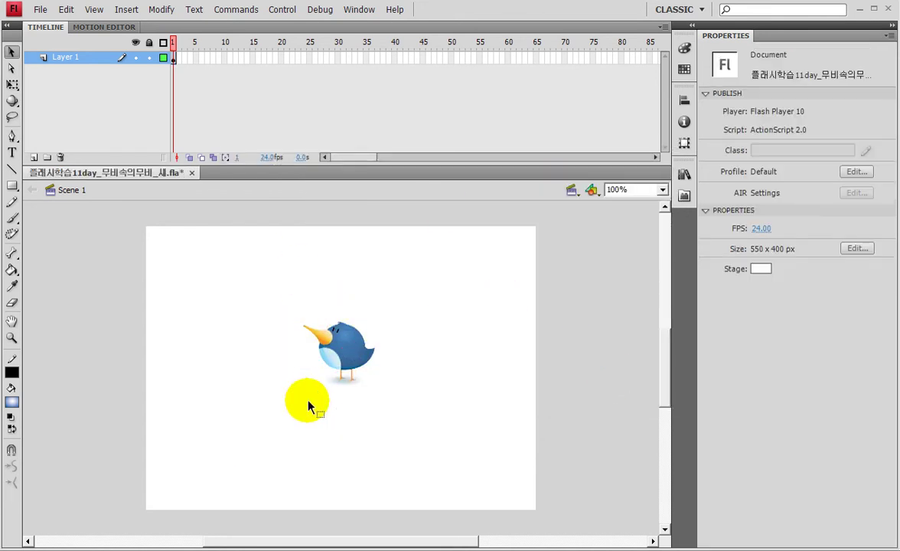
click(334, 356)
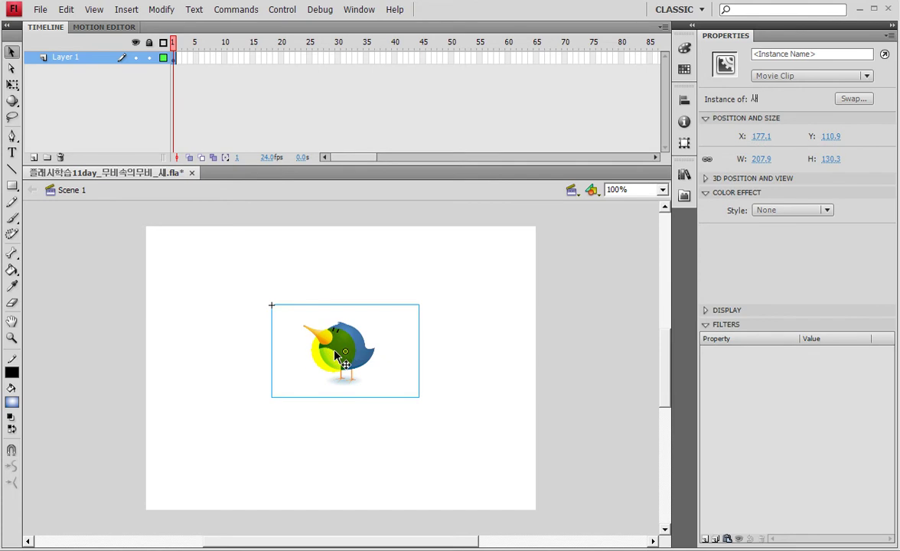
drag(391, 356, 589, 366)
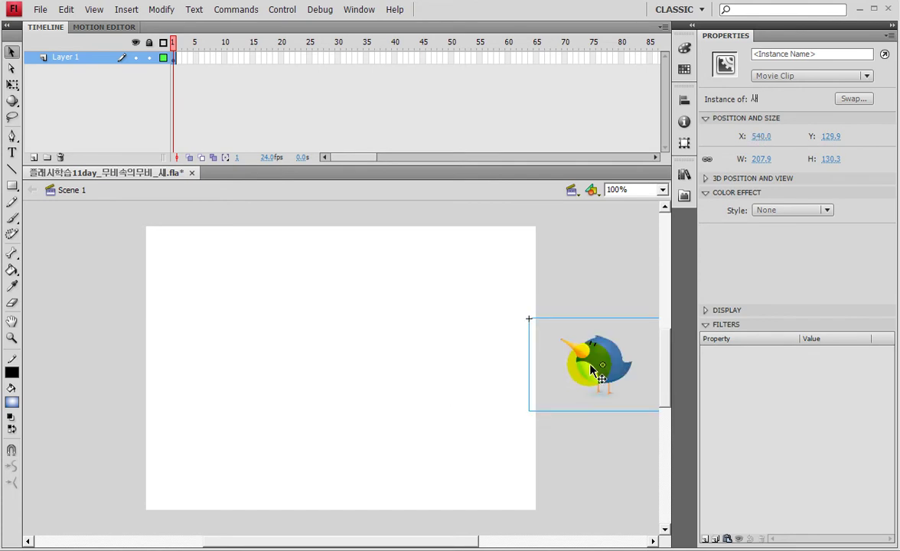
mouse_move(523, 363)
mouse_down()
mouse_move(540, 368)
mouse_move(532, 369)
mouse_up()
click(524, 377)
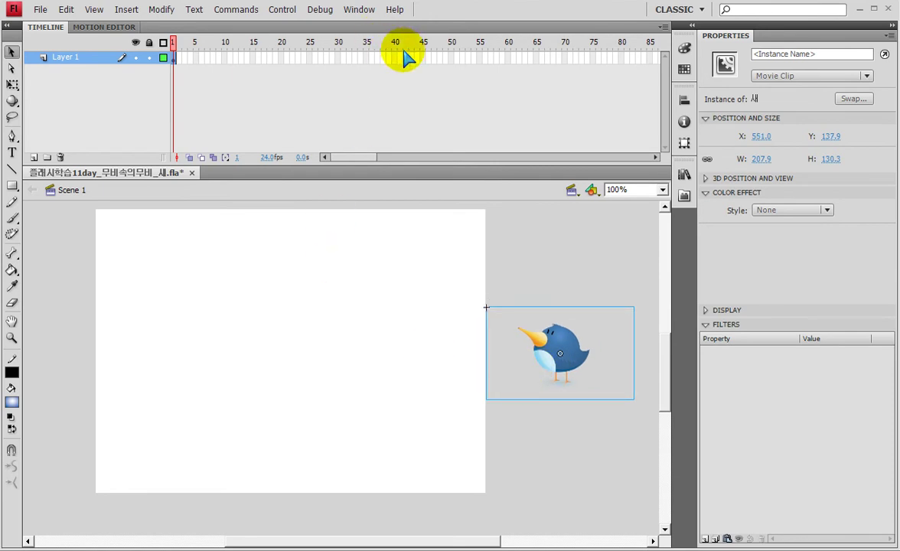
Insert a keyframe at frame 60 of Layer 1 and move the bird horizontally past the stage's left edge.
click(508, 57)
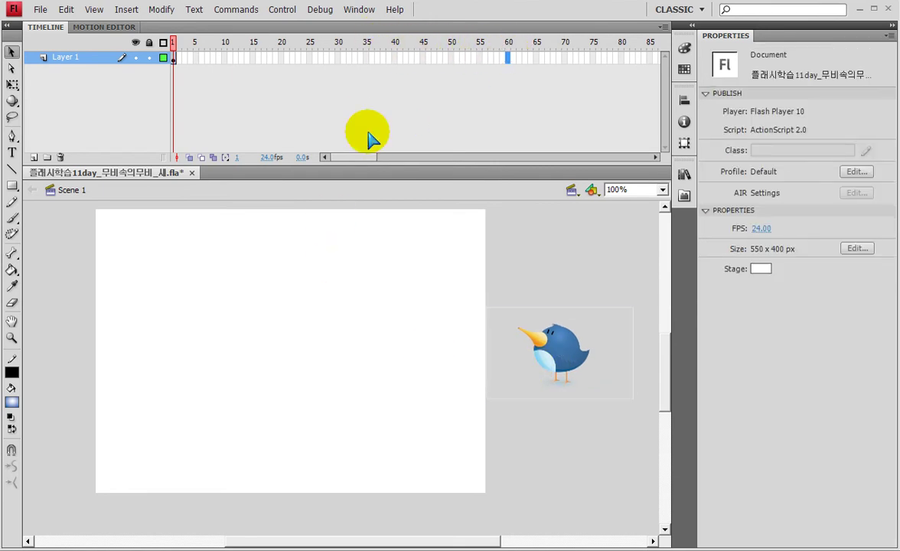
key(F6)
drag(321, 353, 75, 357)
drag(173, 364, 100, 348)
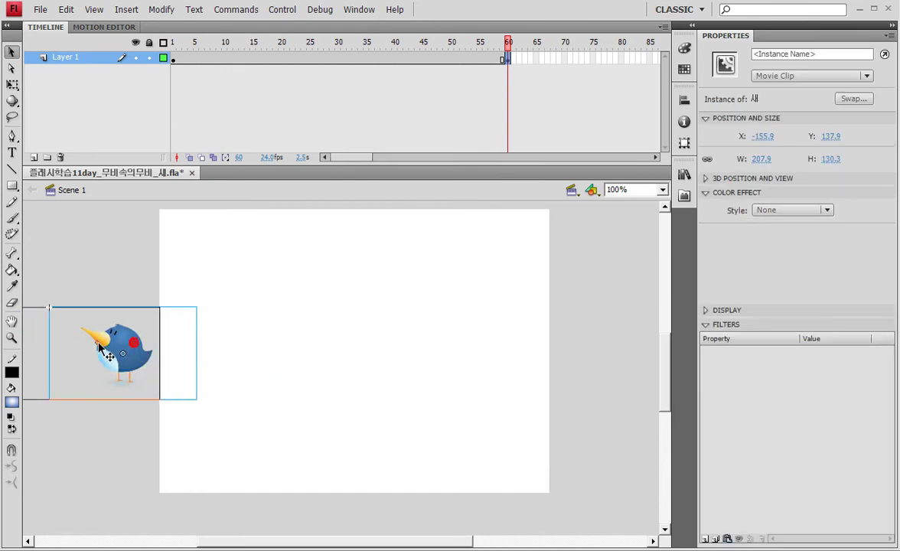
Create a classic tween between frames 1 and 60, test the movie, and deselect everything on the stage.
right_click(312, 59)
click(353, 90)
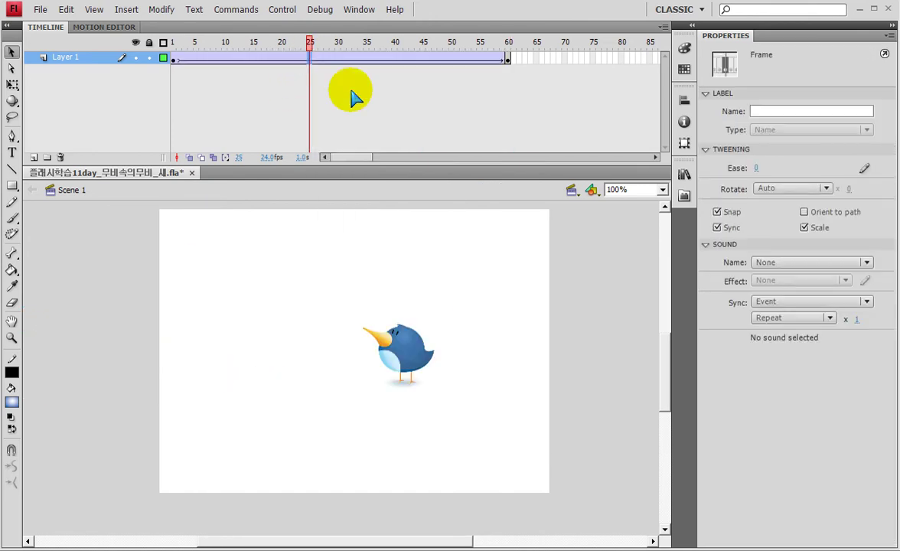
key(ctrl+Return)
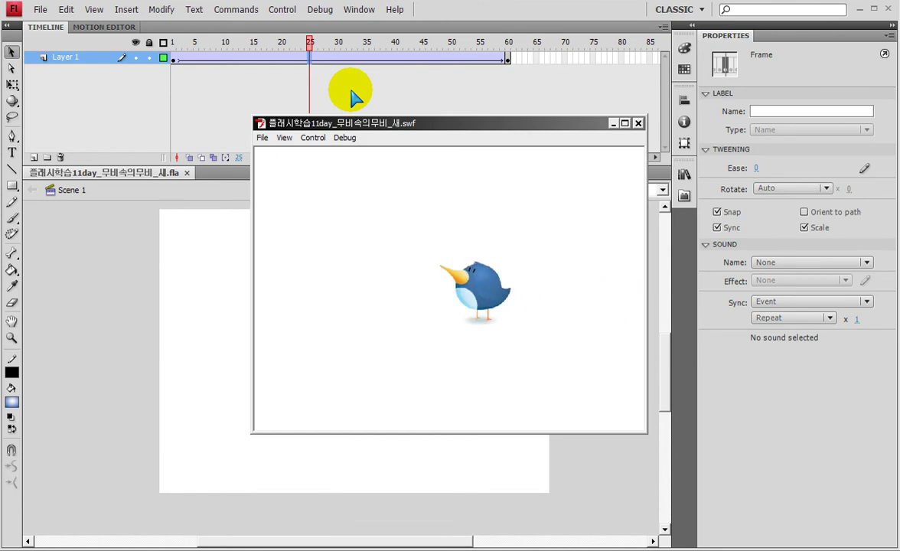
click(639, 123)
click(595, 295)
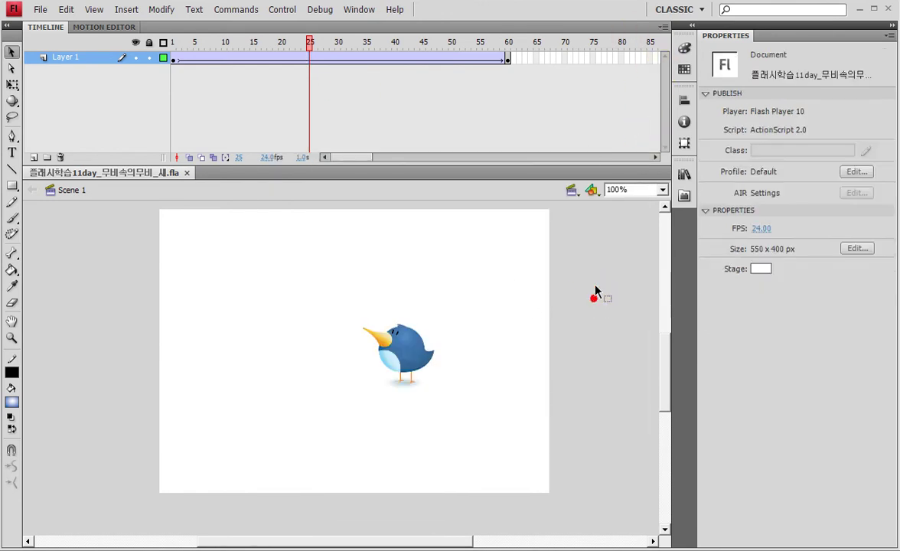
drag(562, 301, 613, 297)
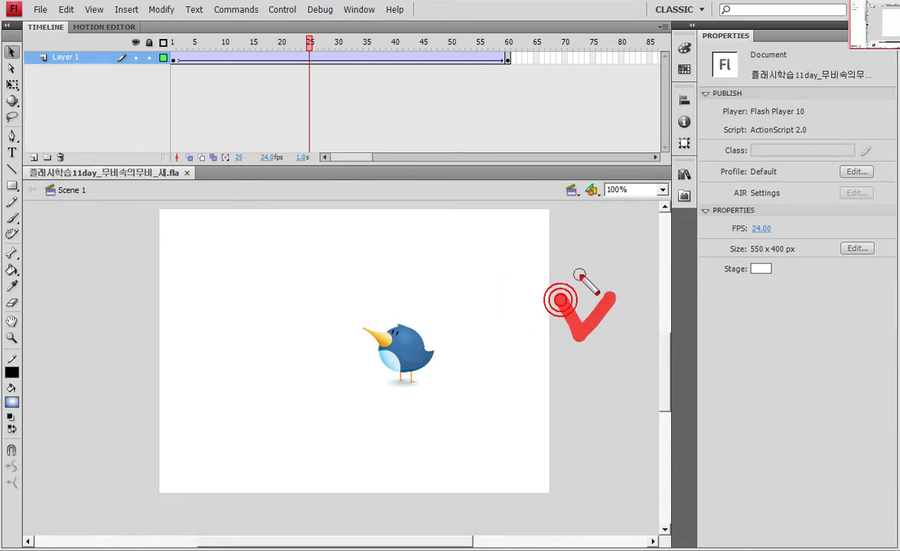
mouse_move(753, 222)
mouse_down()
mouse_move(700, 247)
mouse_move(740, 290)
mouse_move(881, 274)
mouse_move(839, 214)
mouse_move(724, 213)
mouse_up()
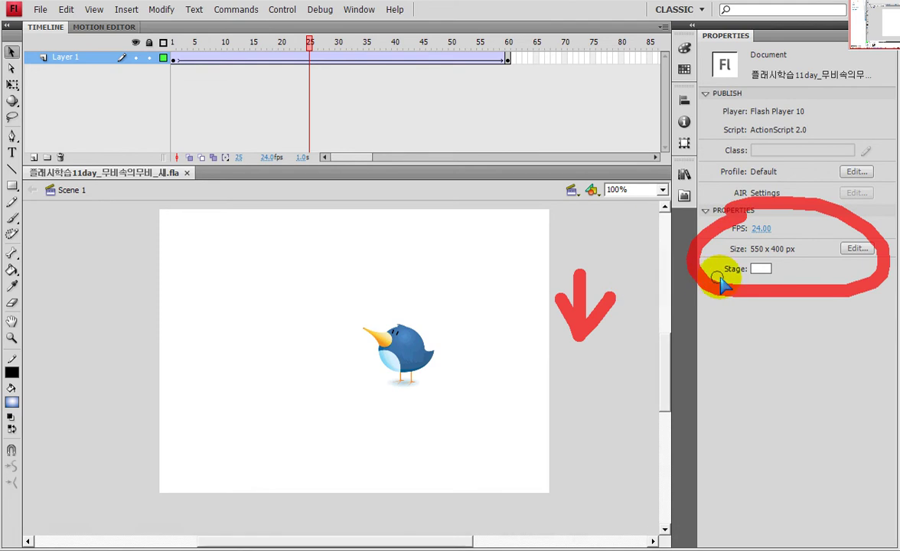
key(Escape)
Try olive, bright green, teal and dark green #009900 as stage background colors, and test the movie with the dark green.
click(760, 269)
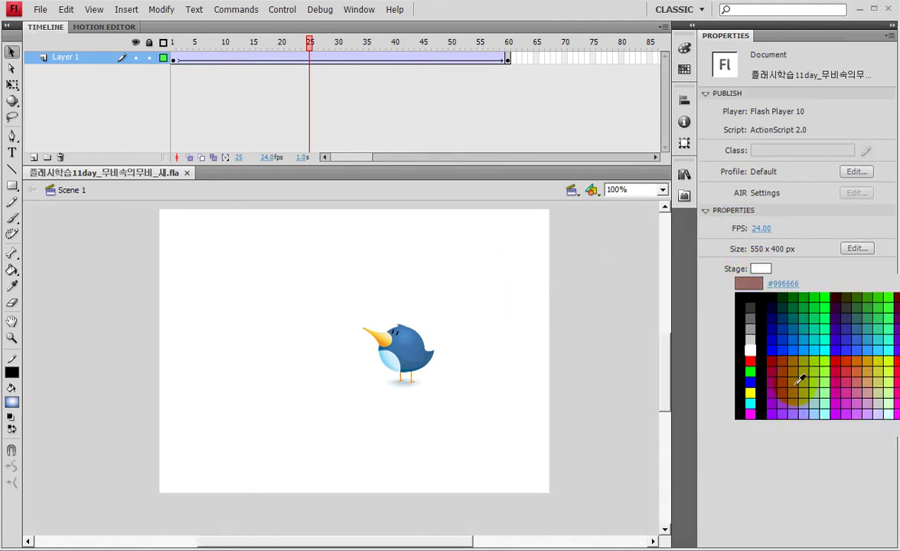
click(803, 368)
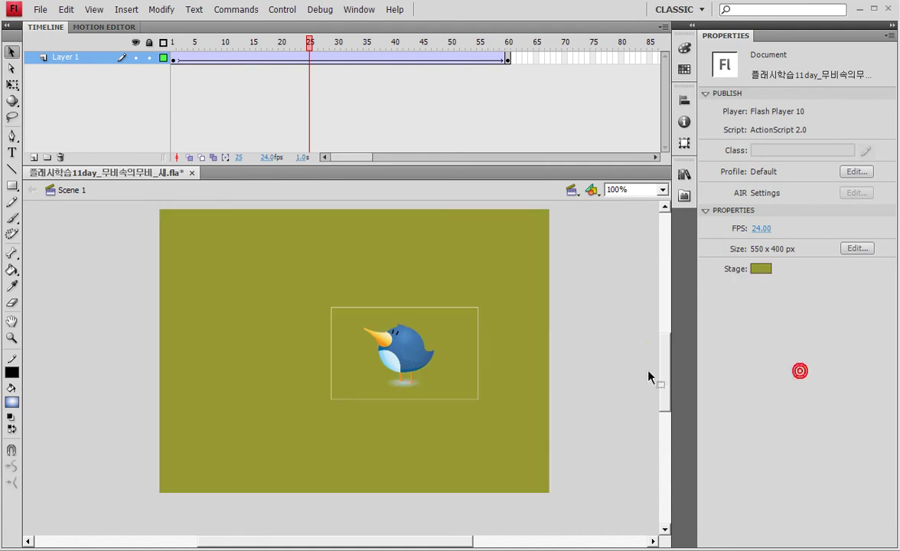
click(763, 268)
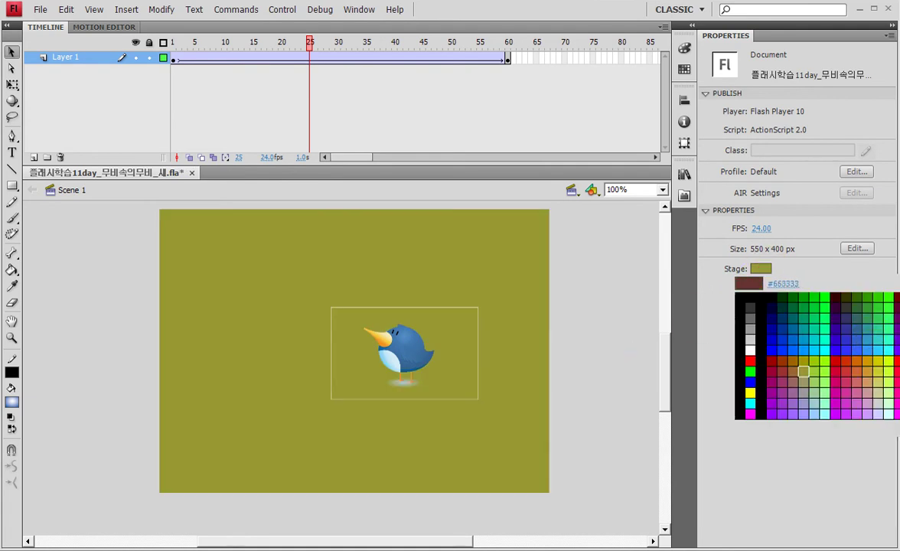
click(814, 306)
click(760, 269)
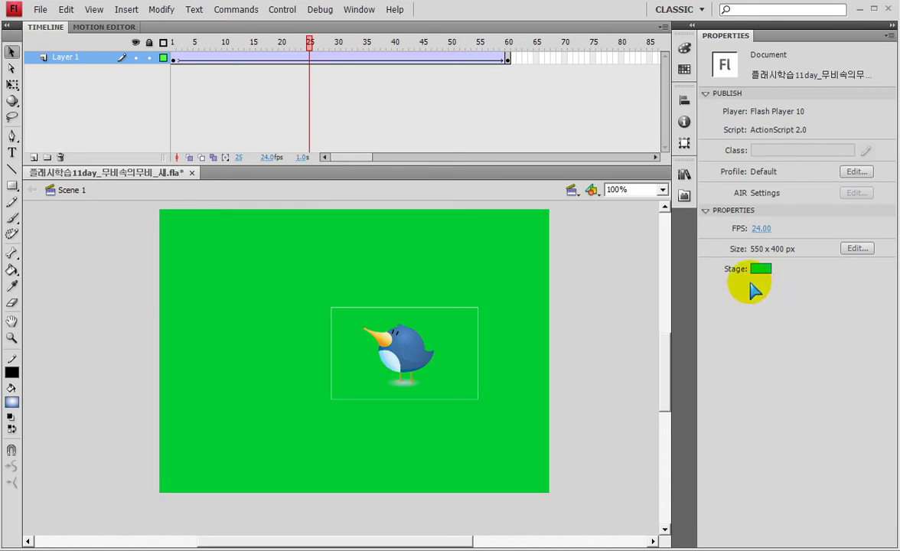
click(809, 327)
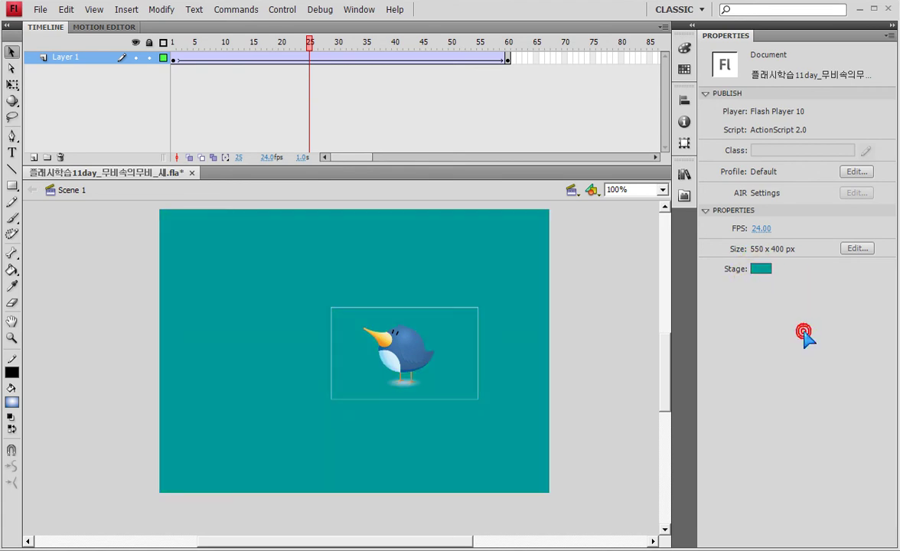
click(762, 268)
click(814, 297)
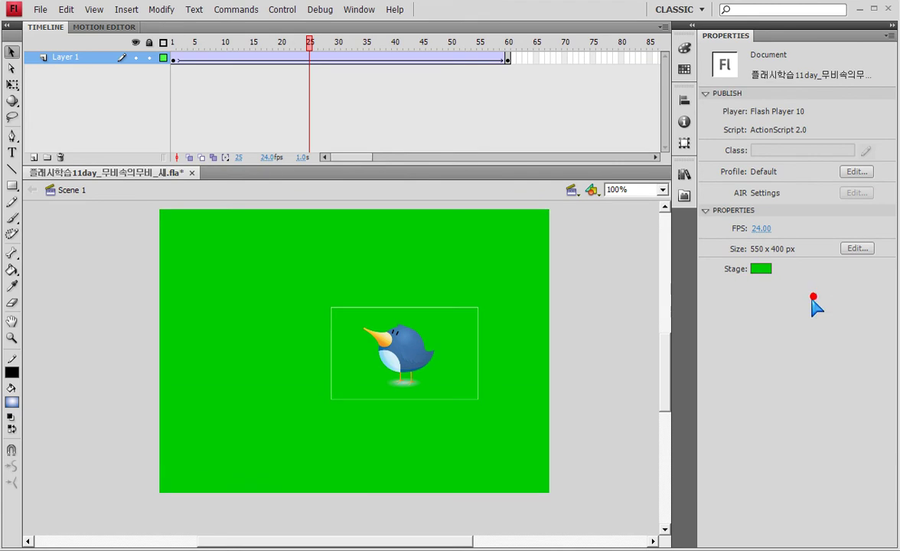
click(761, 269)
click(808, 297)
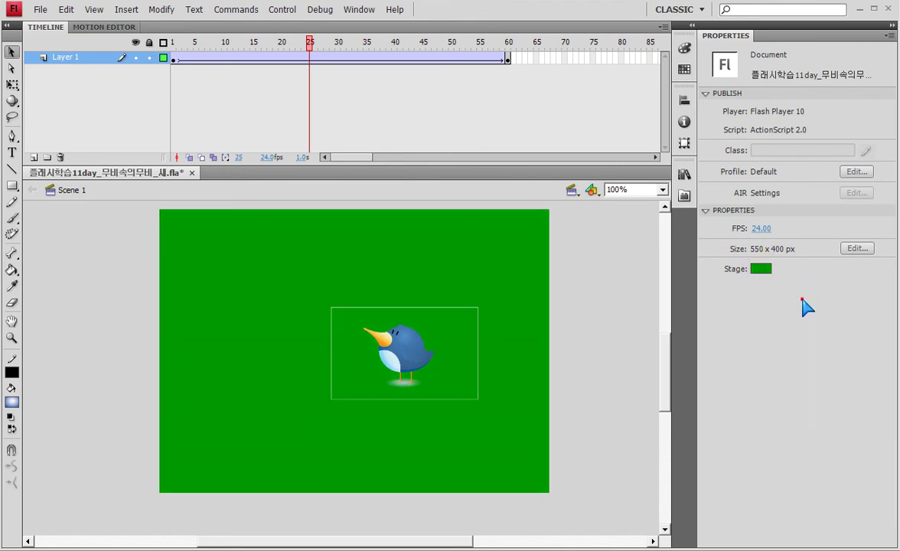
key(ctrl+Return)
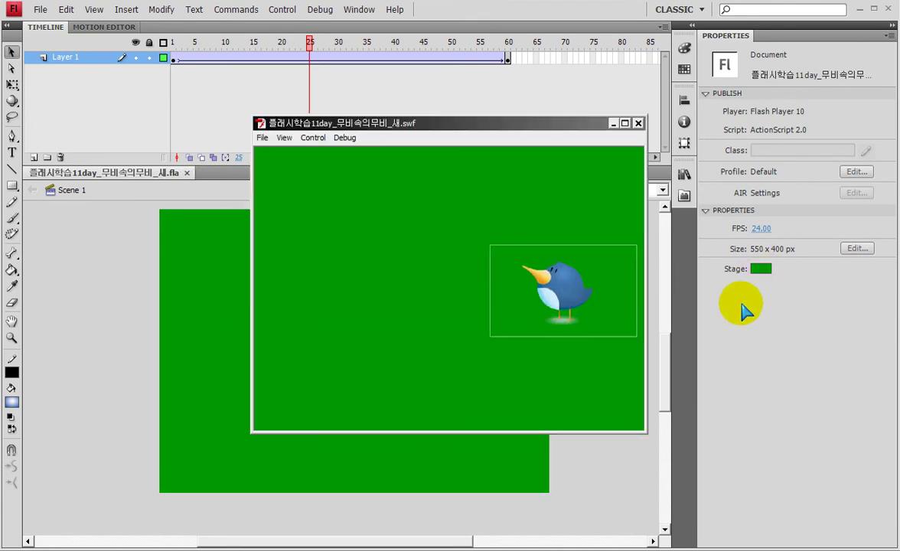
click(638, 123)
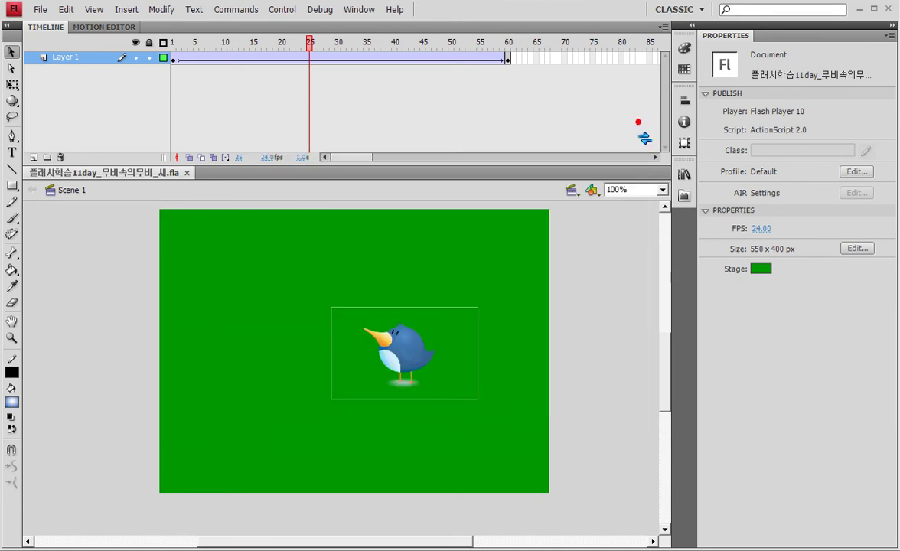
Set the stage background to pale green, leave the document properties unedited, and test the movie.
click(761, 269)
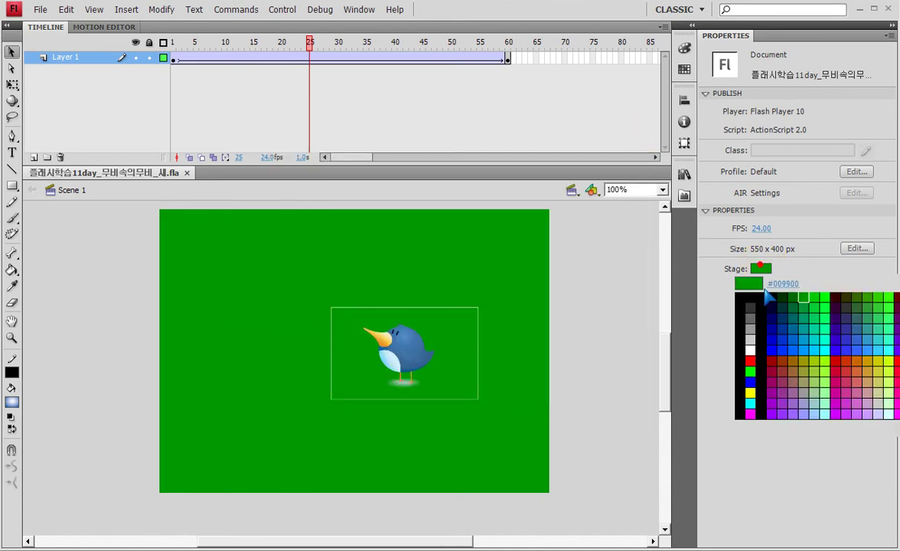
click(816, 387)
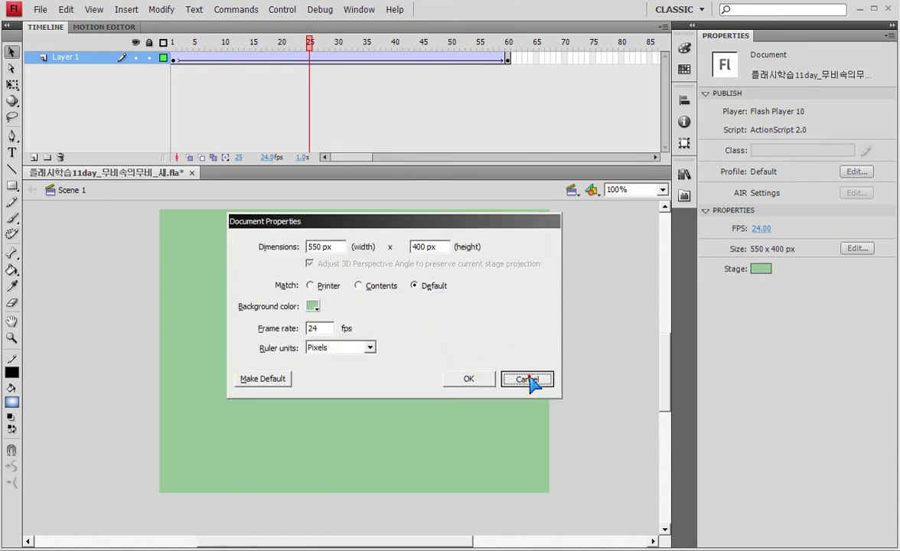
click(532, 377)
key(ctrl+Return)
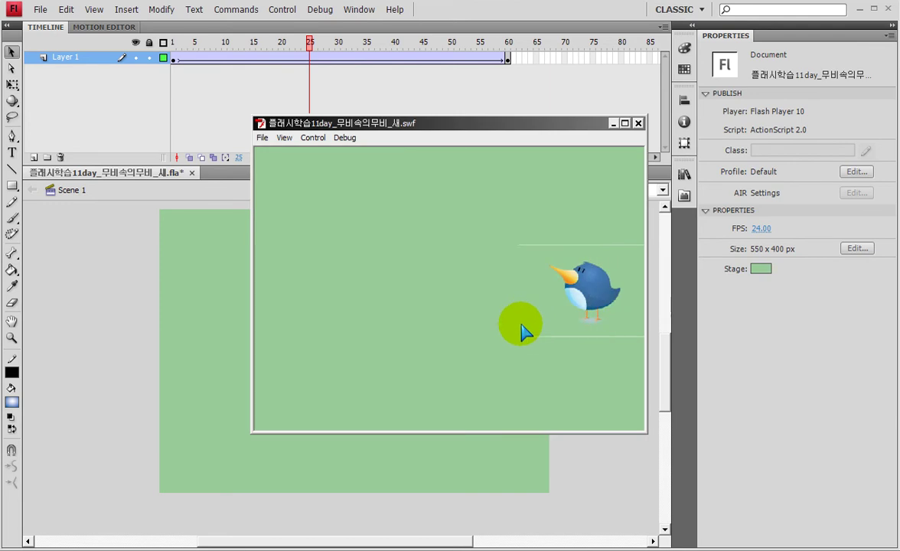
Check the pale green movie preview at full size, set the stage background to white, and test the movie.
click(624, 123)
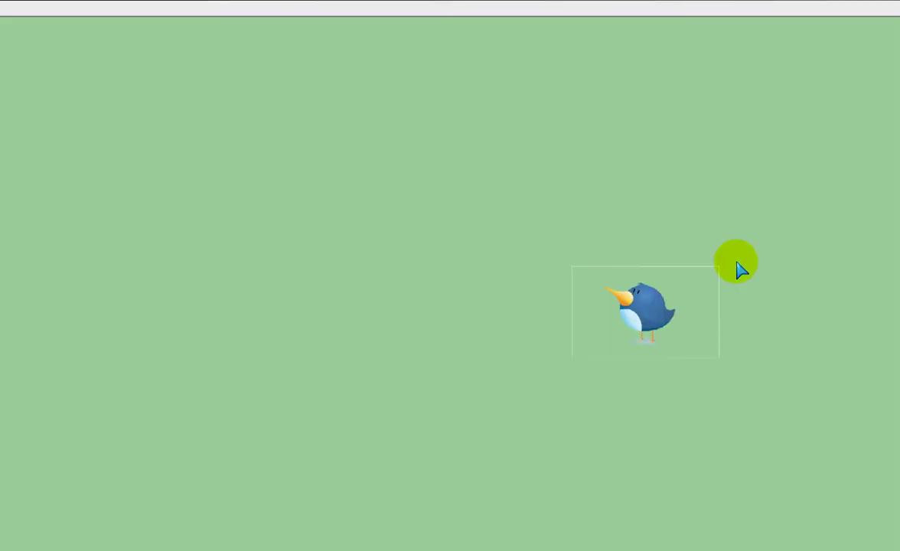
key(ctrl+w)
click(761, 269)
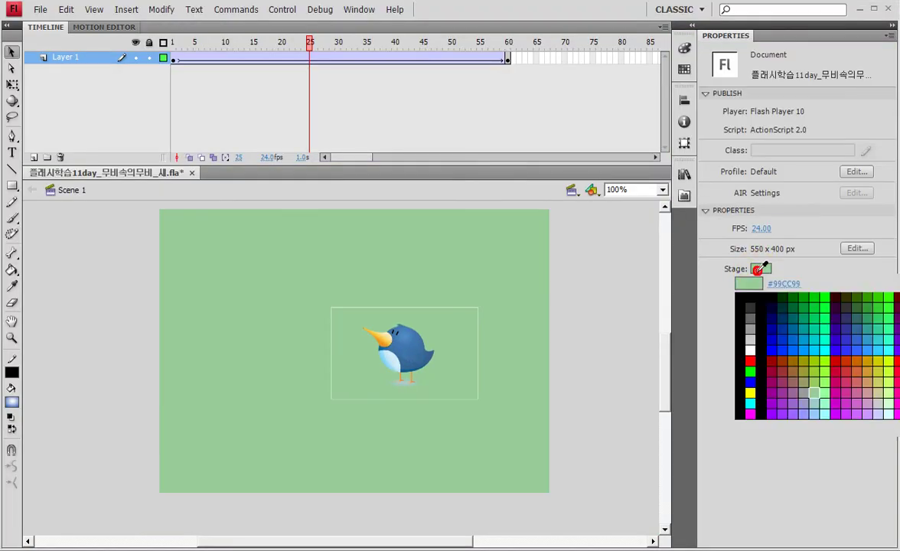
click(748, 351)
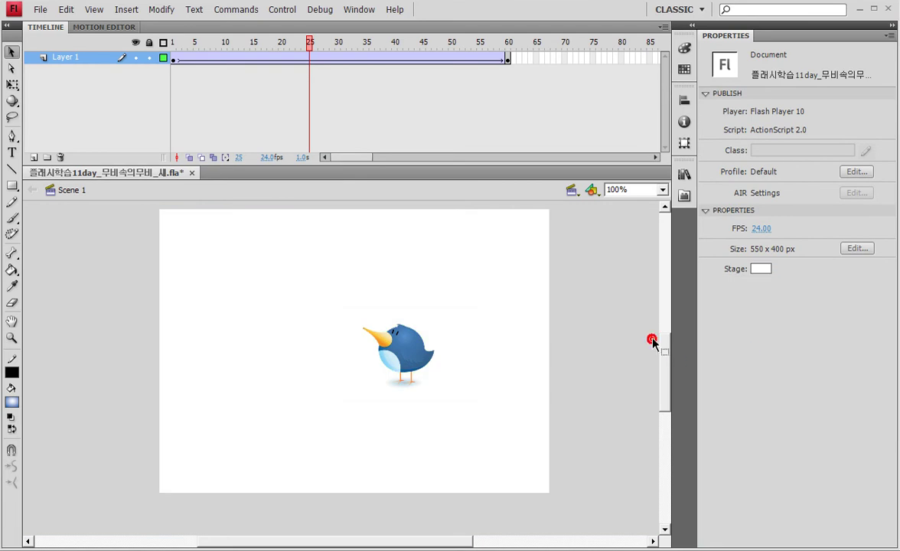
key(ctrl+Return)
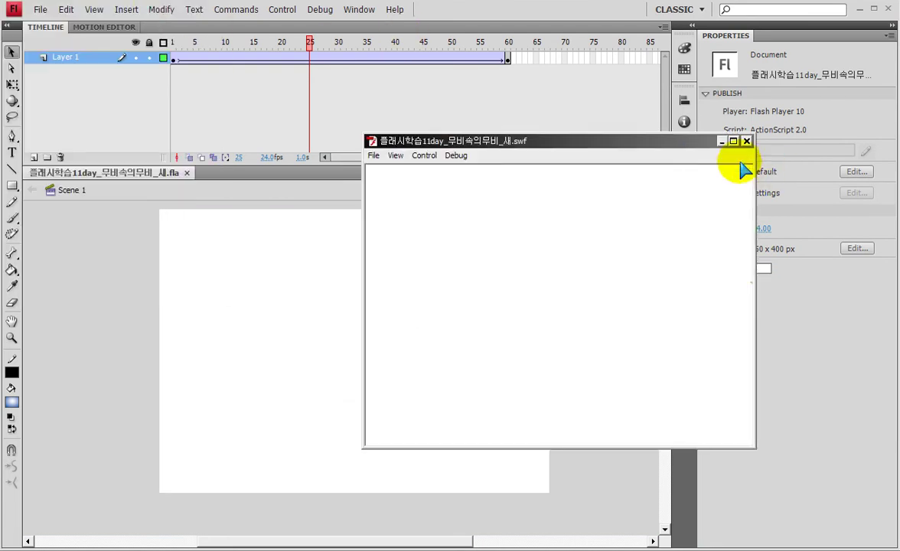
click(746, 141)
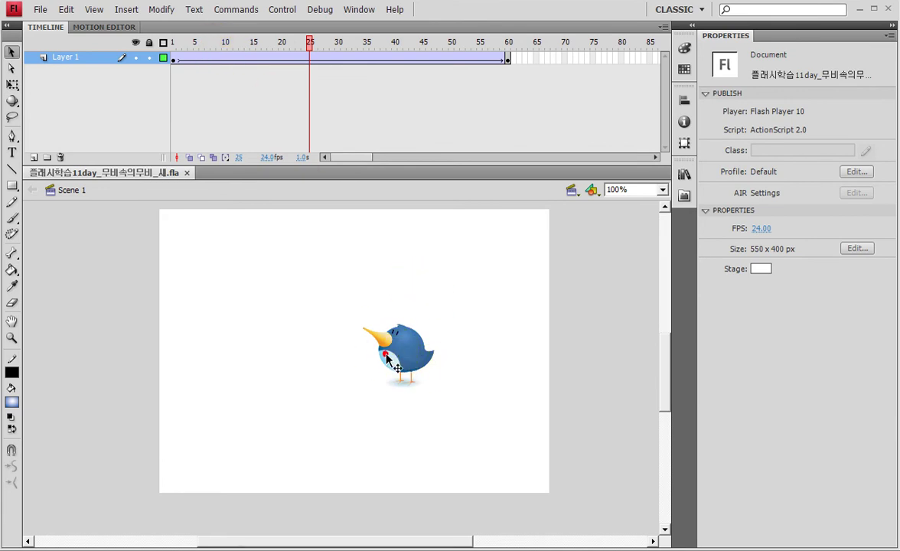
Compare the bird's placement at keyframes 1 and 60 of Layer 1.
click(175, 58)
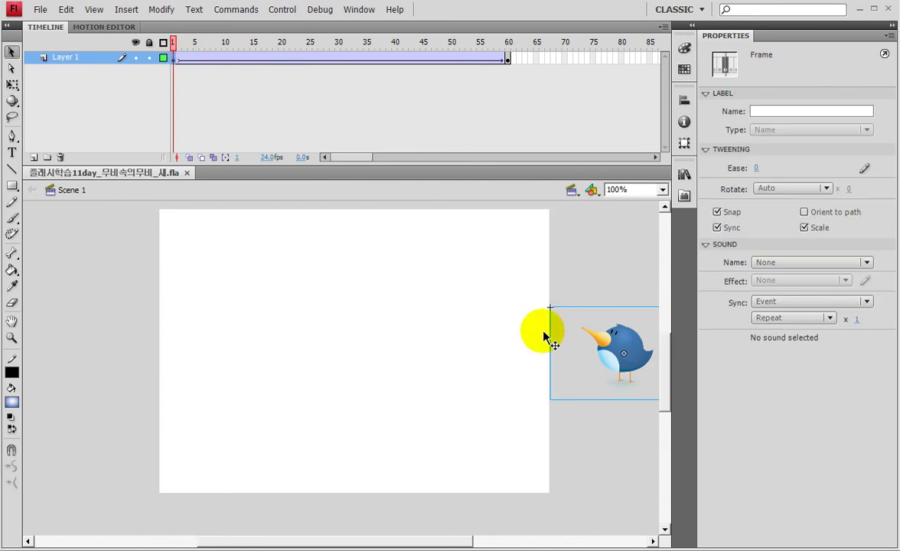
drag(557, 350, 382, 334)
click(474, 348)
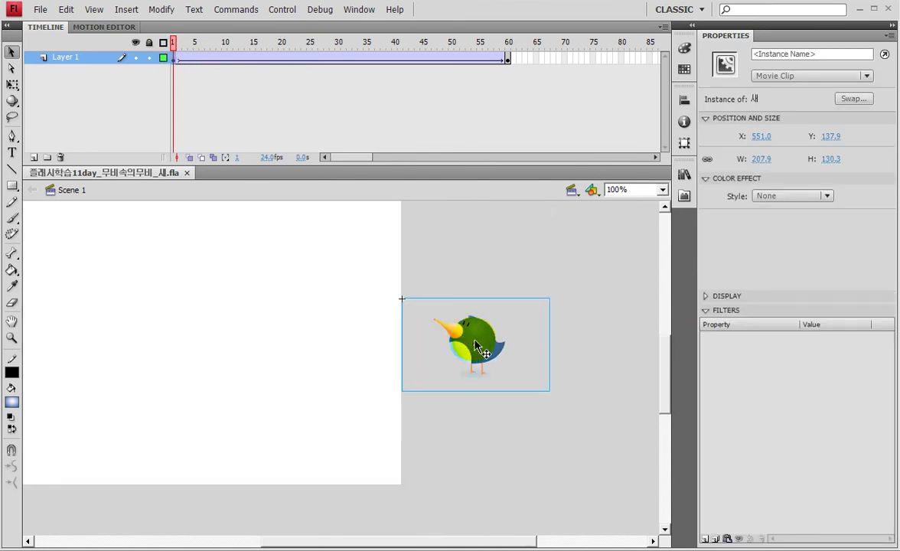
click(175, 59)
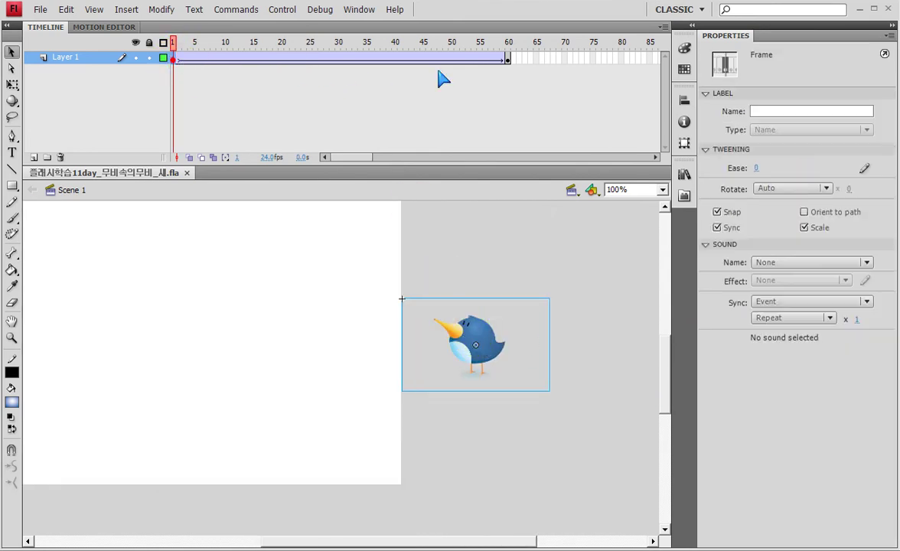
click(506, 61)
click(175, 60)
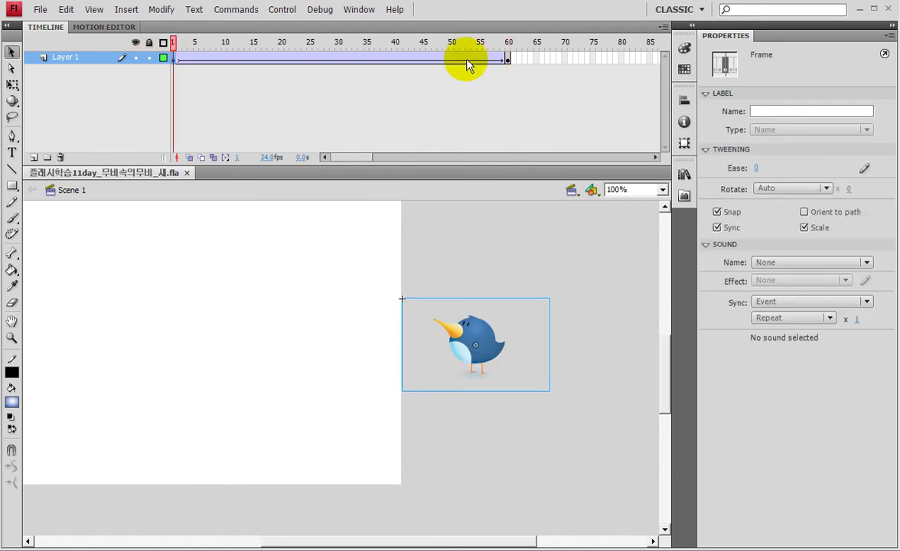
click(507, 60)
click(174, 61)
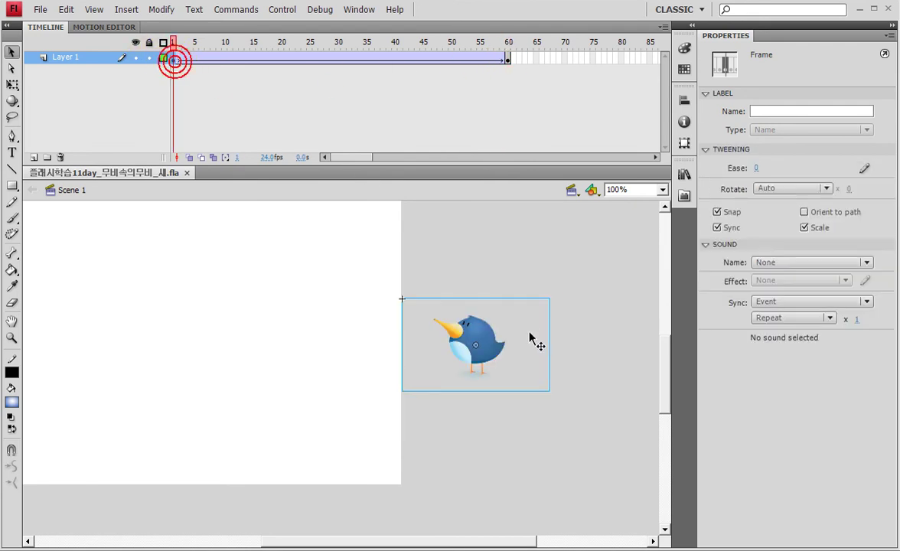
Open the bird movie clip for editing and convert its Bird.png bitmap to a movie clip symbol named 새1.
click(484, 334)
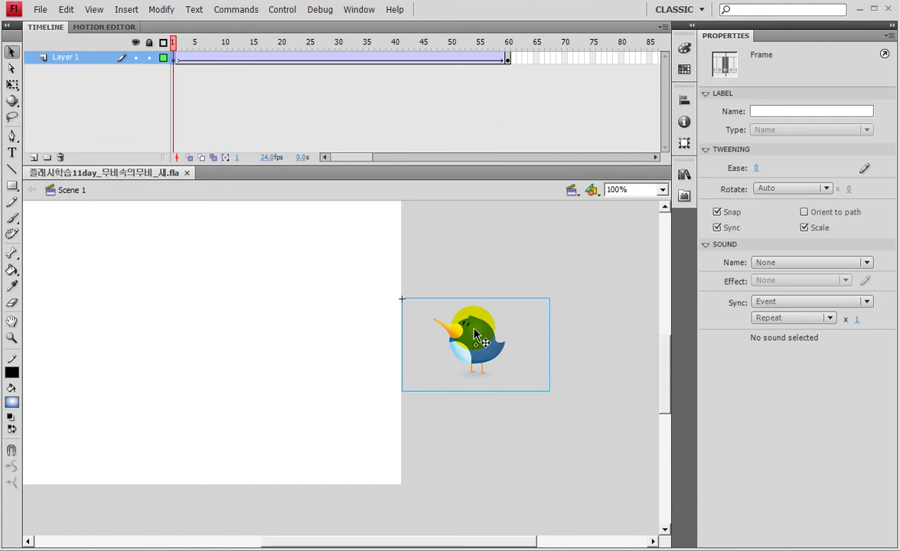
double_click(475, 335)
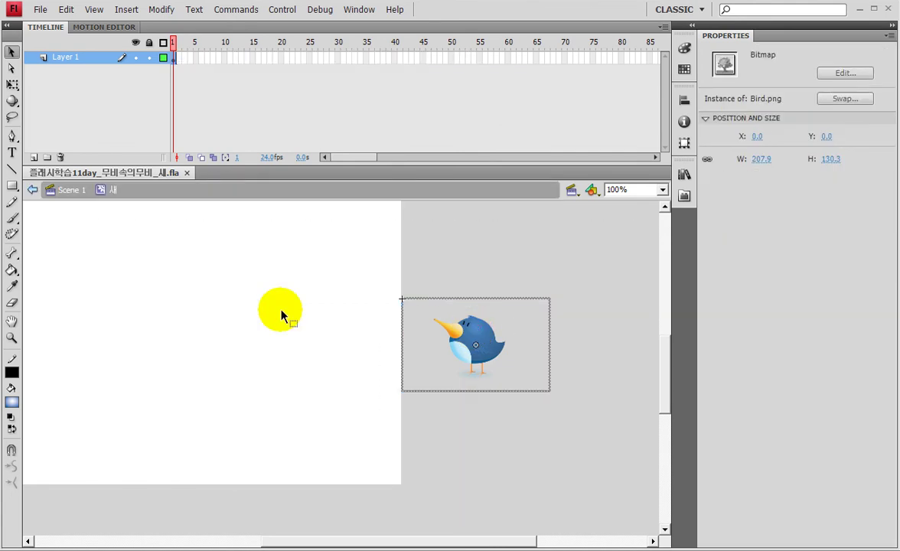
mouse_move(697, 44)
mouse_down()
mouse_move(704, 80)
mouse_move(824, 86)
mouse_move(807, 42)
mouse_move(700, 36)
mouse_up()
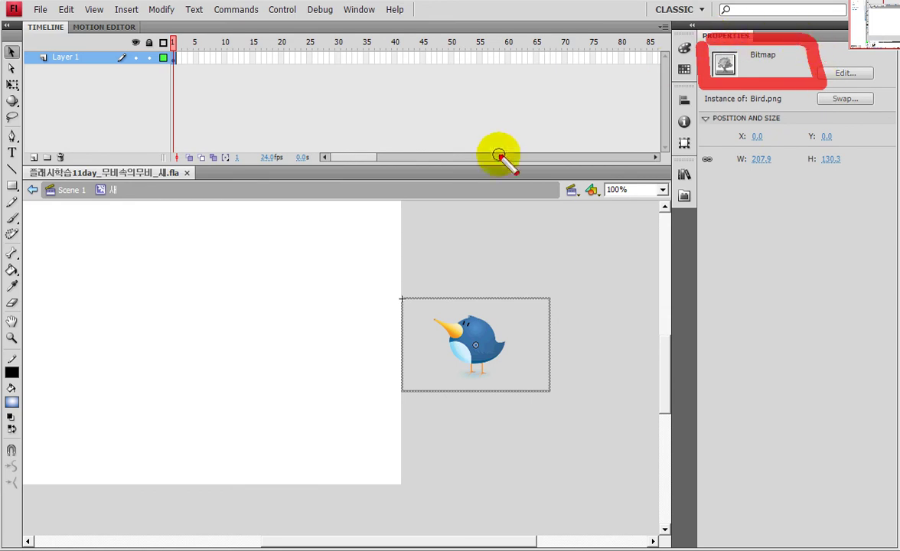
key(Escape)
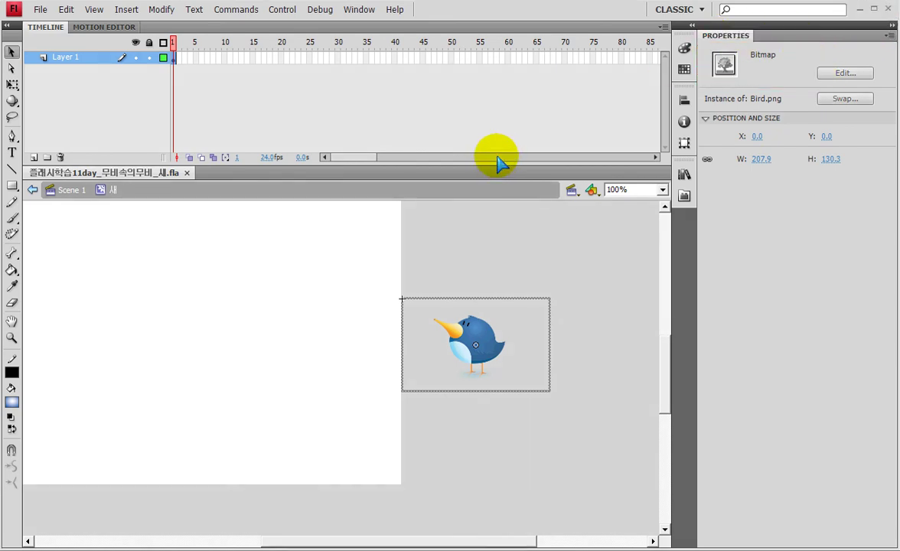
key(F8)
text(새1)
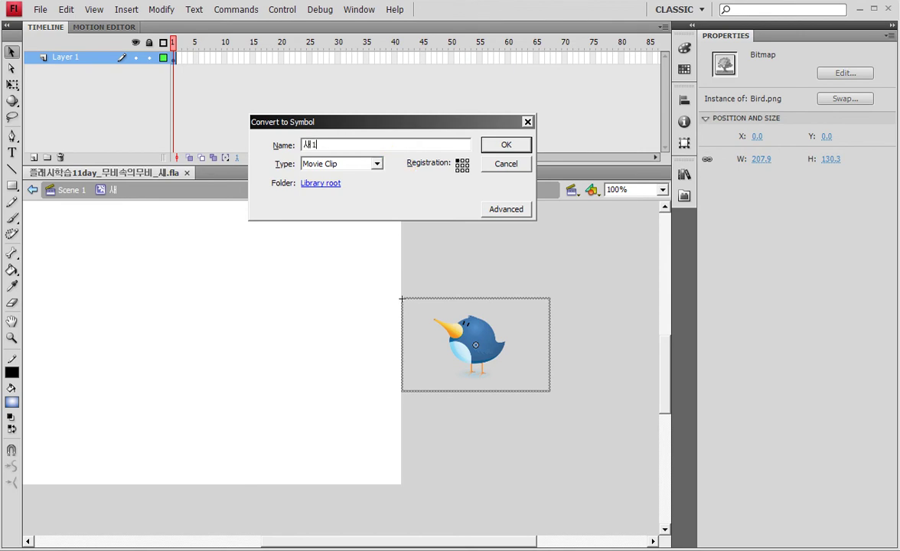
click(501, 147)
Insert keyframes at frames 10 and 20 of Layer 1 inside the bird clip.
scroll(296, 358, left, 3)
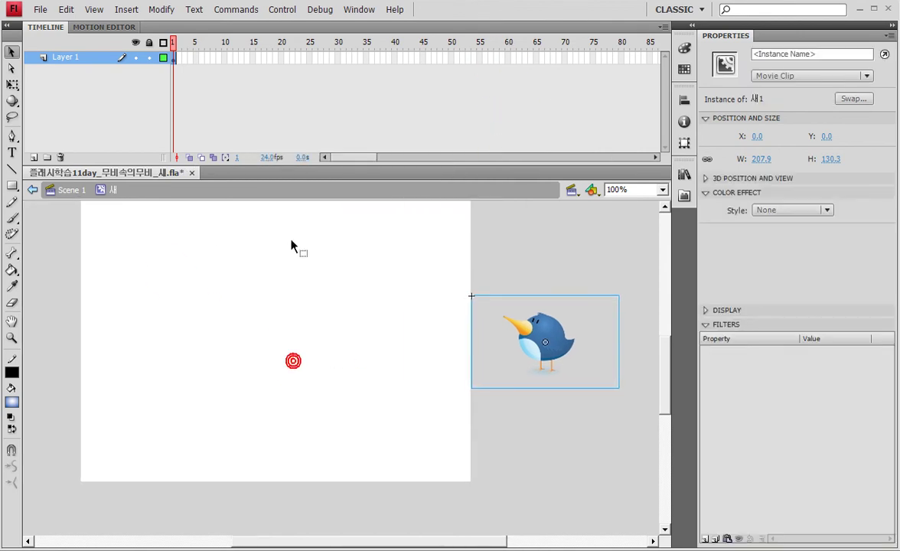
click(226, 57)
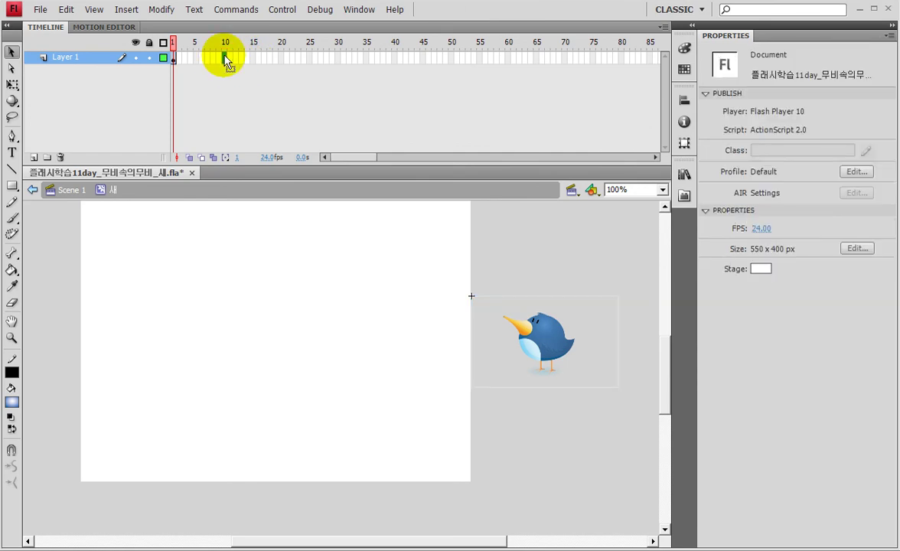
key(F5)
click(282, 58)
key(F6)
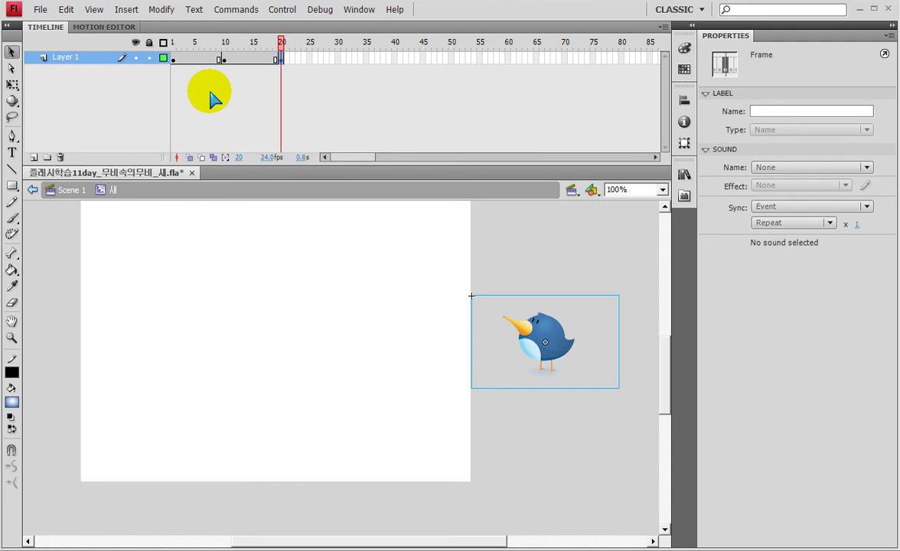
Rotate the bird slightly counterclockwise at frame 10 with Free Transform, comparing its pose with frames 1 and 20.
click(224, 59)
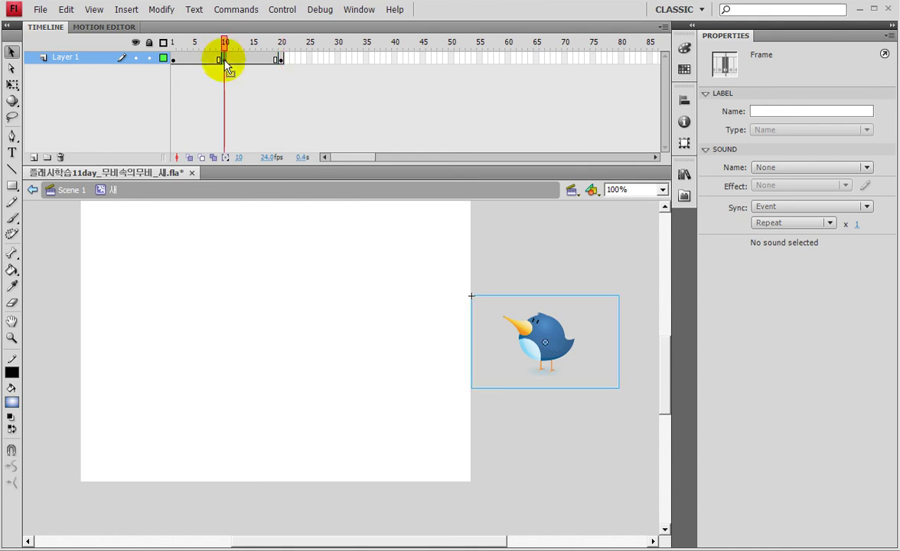
click(12, 84)
drag(473, 287, 457, 292)
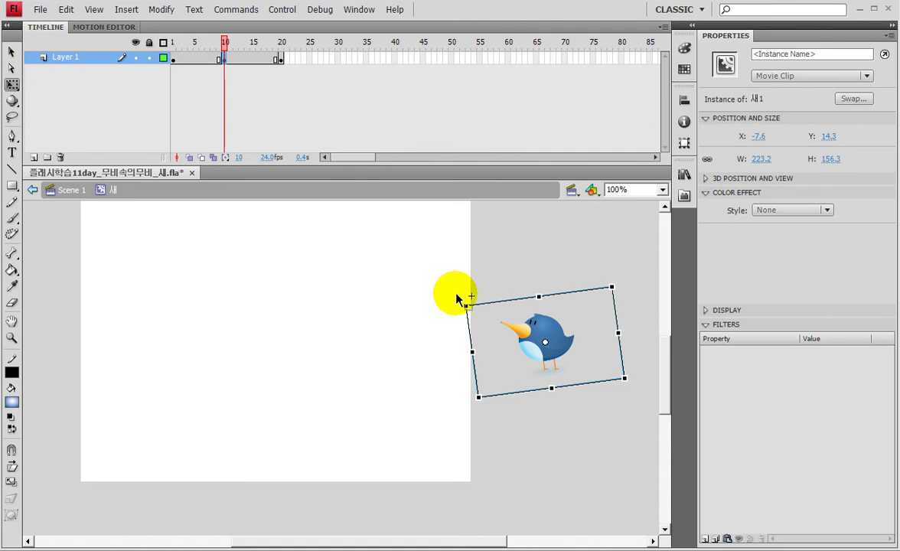
click(172, 58)
click(227, 61)
click(278, 60)
click(226, 60)
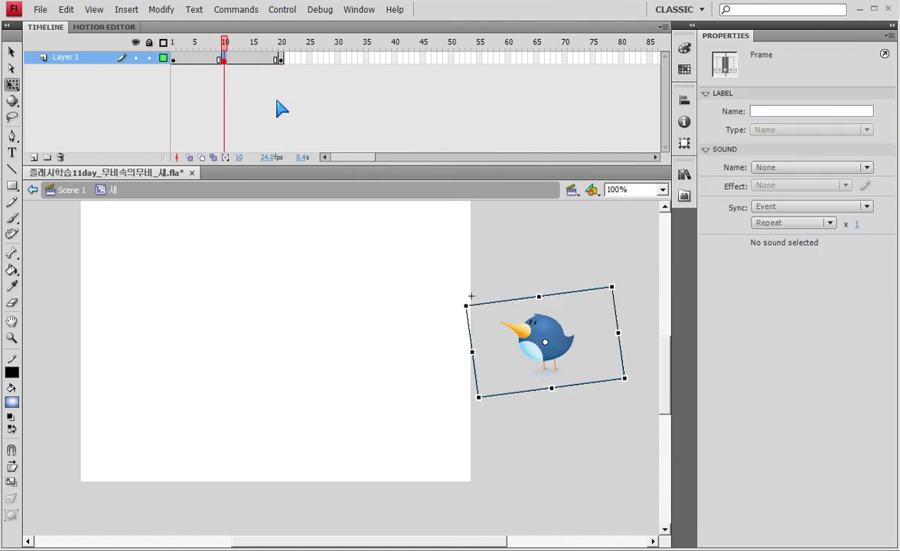
drag(467, 297, 458, 301)
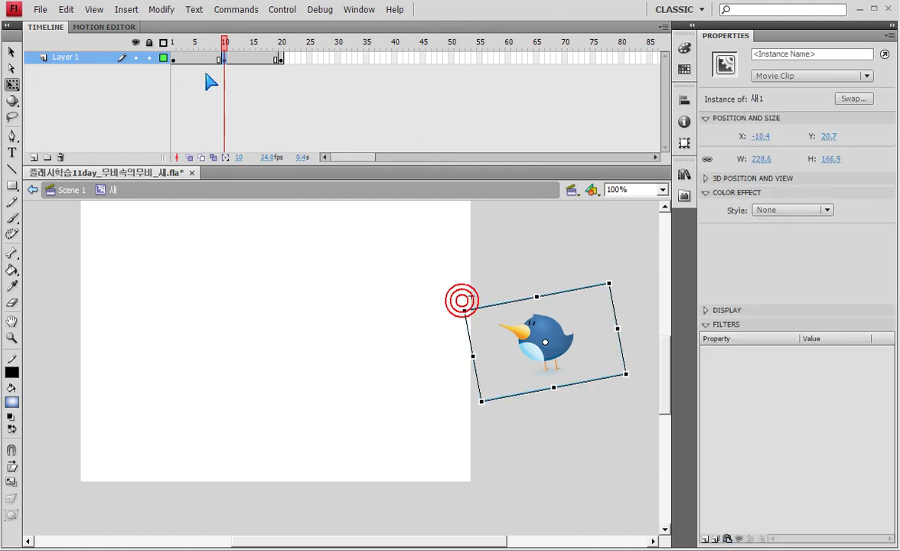
Create classic tweens between frames 1, 10 and 20 of the bird clip and deselect the frames.
drag(215, 55, 257, 57)
right_click(259, 57)
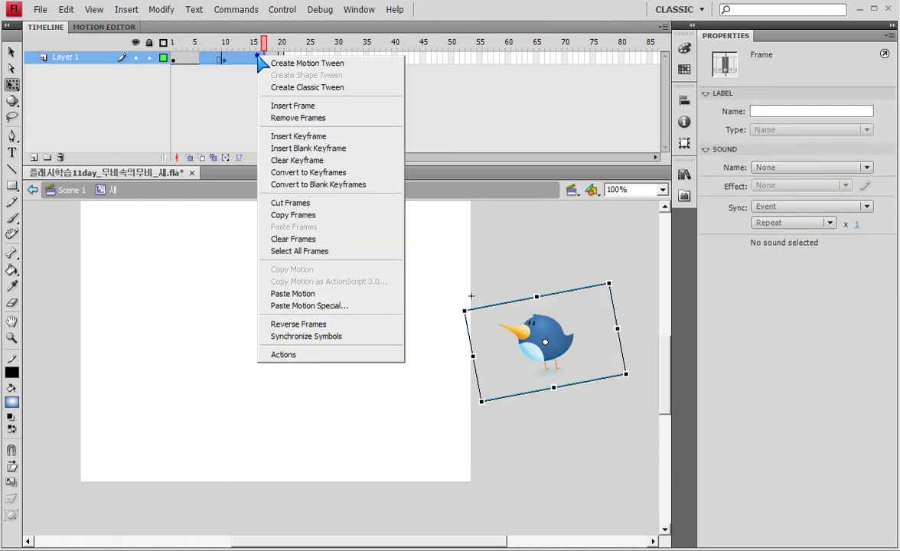
click(307, 88)
click(341, 74)
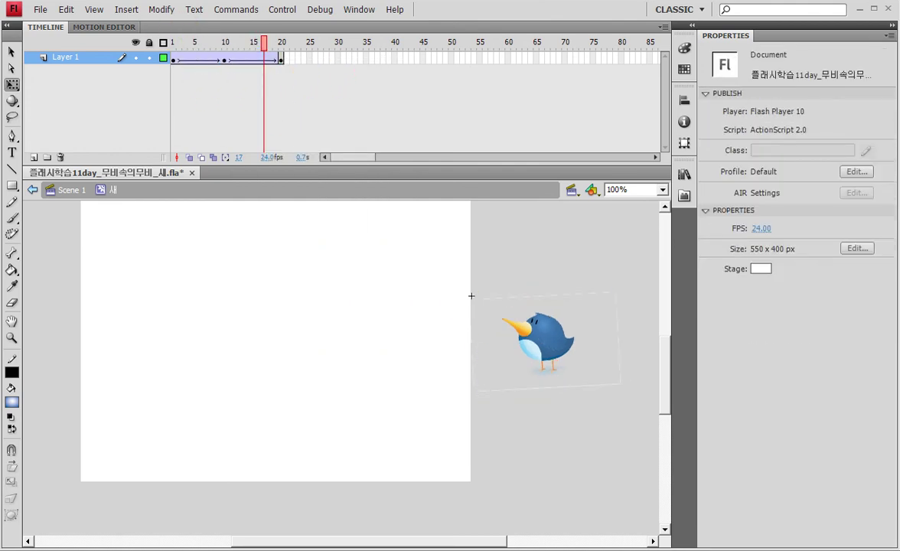
Preview the bird's tilting motion up close by scrubbing the clip's timeline, and test the movie.
click(12, 336)
drag(594, 378, 594, 379)
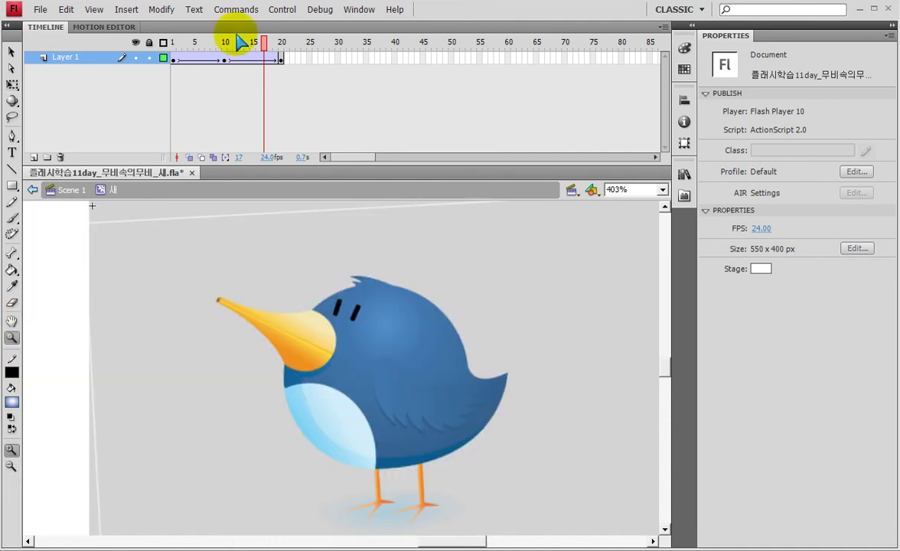
click(175, 43)
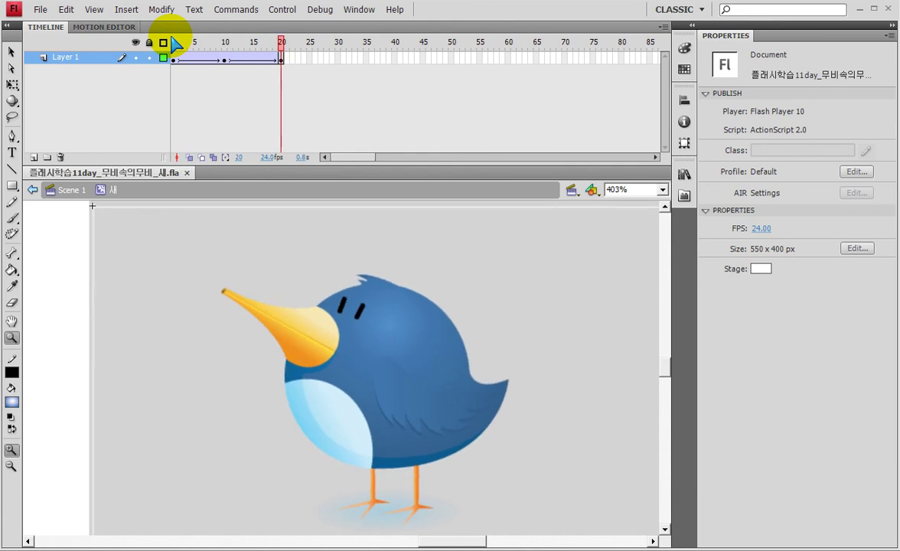
key(ctrl+Return)
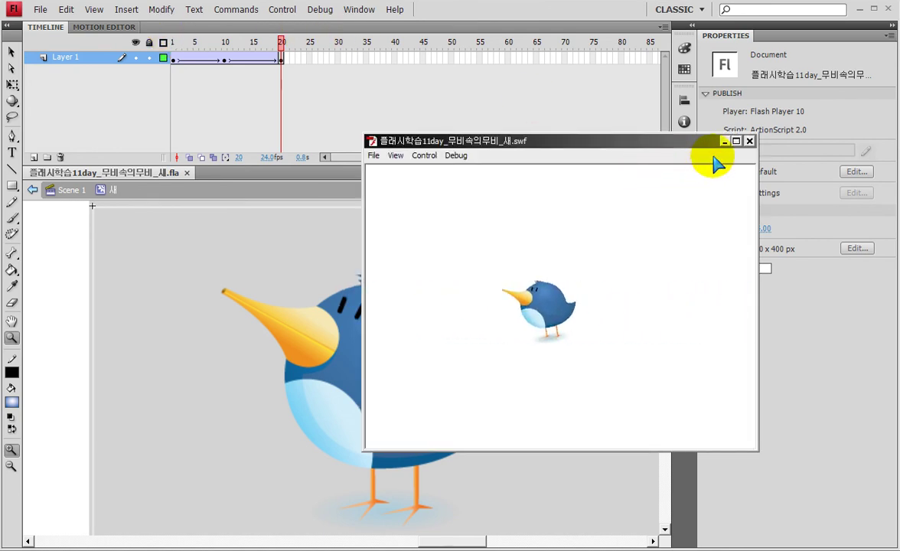
click(750, 141)
Rotate the bird further counterclockwise at frame 10 of its clip and test the movie.
click(226, 59)
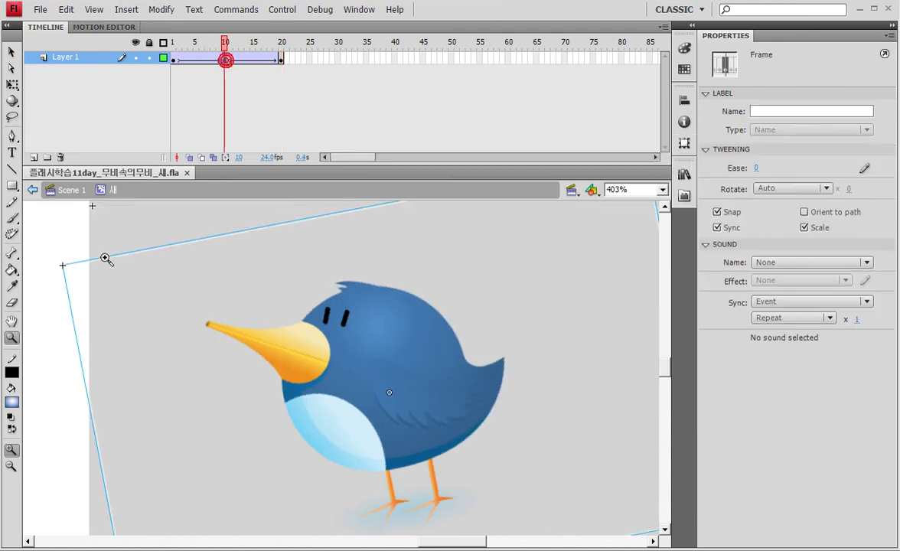
click(11, 84)
drag(69, 258, 46, 277)
key(ctrl+Return)
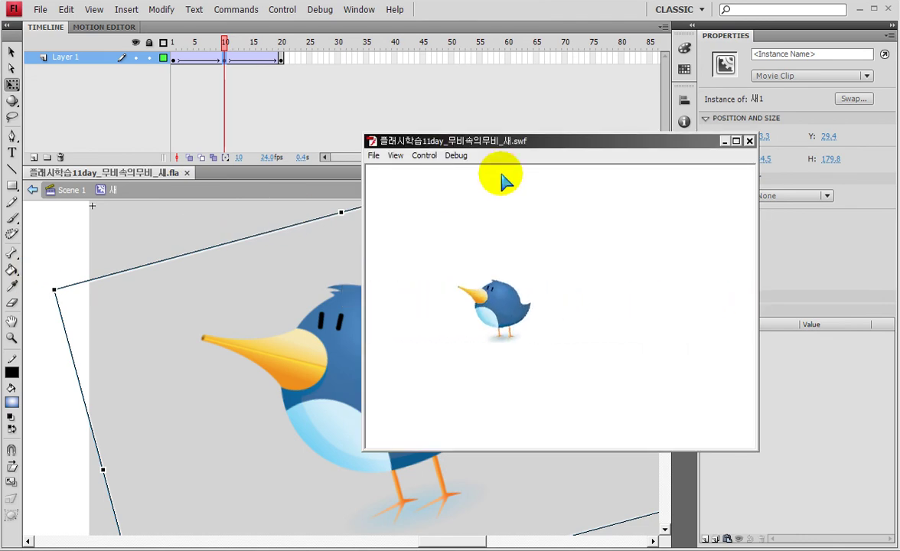
double_click(543, 141)
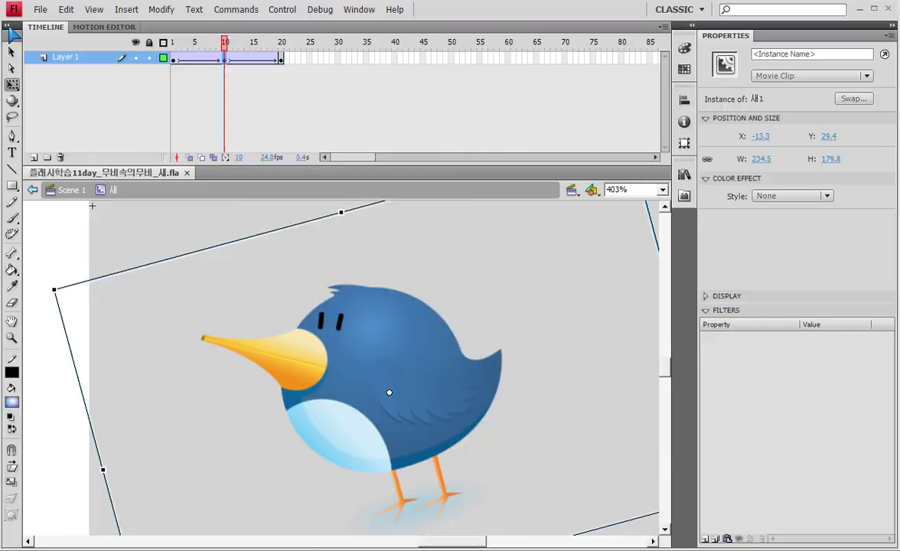
Return to Scene 1 and scrub through the first frames of the main timeline's classic tween.
click(67, 190)
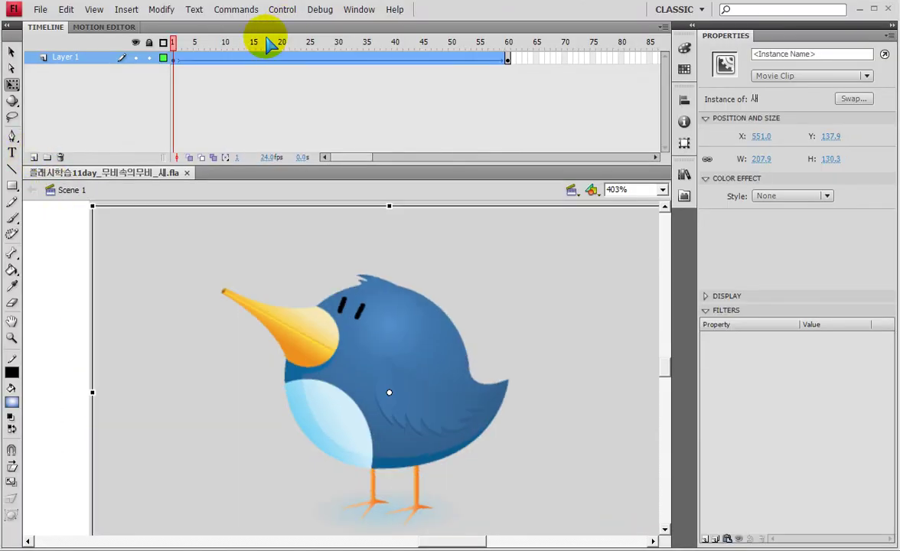
key(ctrl+minus)
key(ctrl+minus)
drag(213, 175, 266, 55)
drag(341, 132, 197, 89)
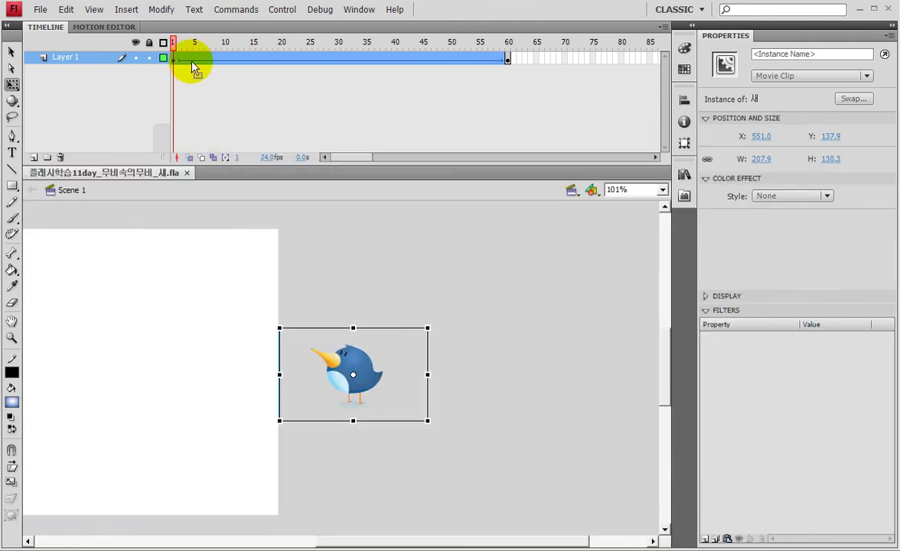
drag(215, 45, 184, 46)
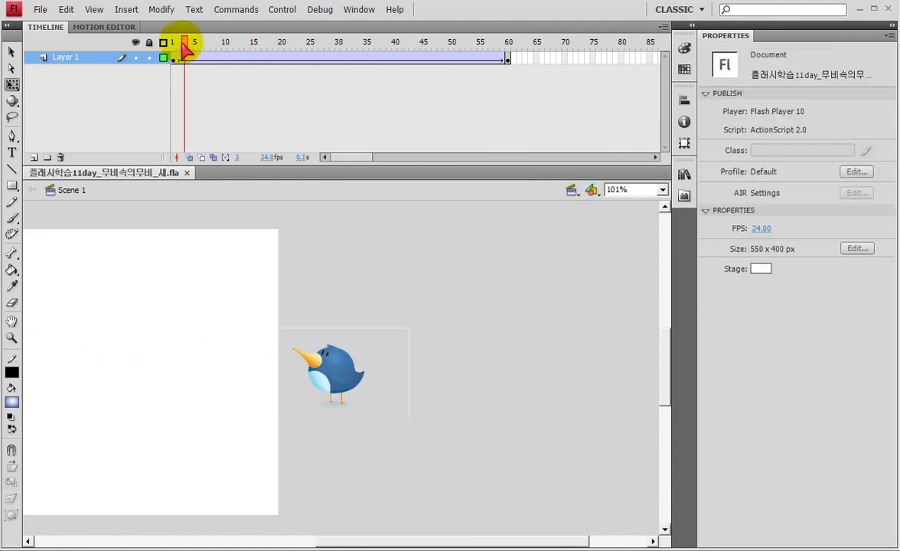
Test the complete movie from Scene 1 and close the preview.
key(ctrl+Return)
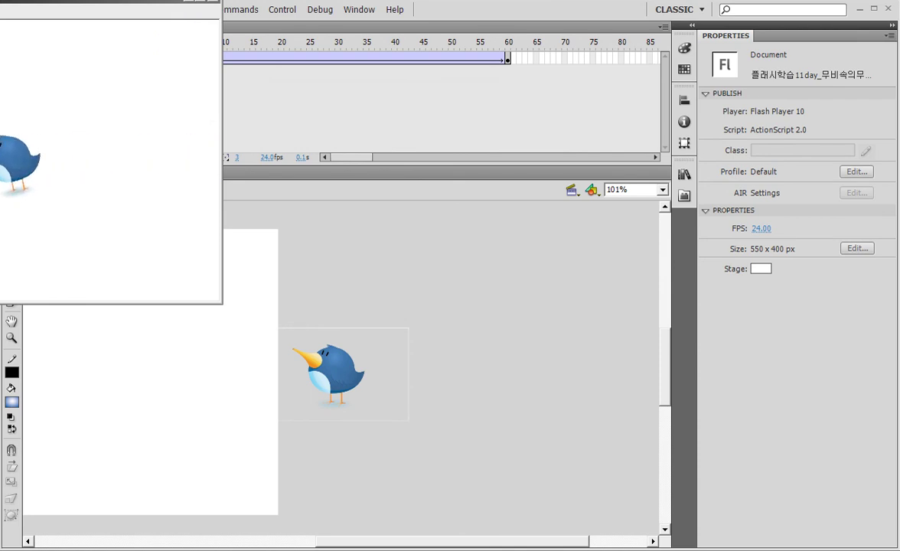
drag(80, 4, 323, 66)
click(458, 64)
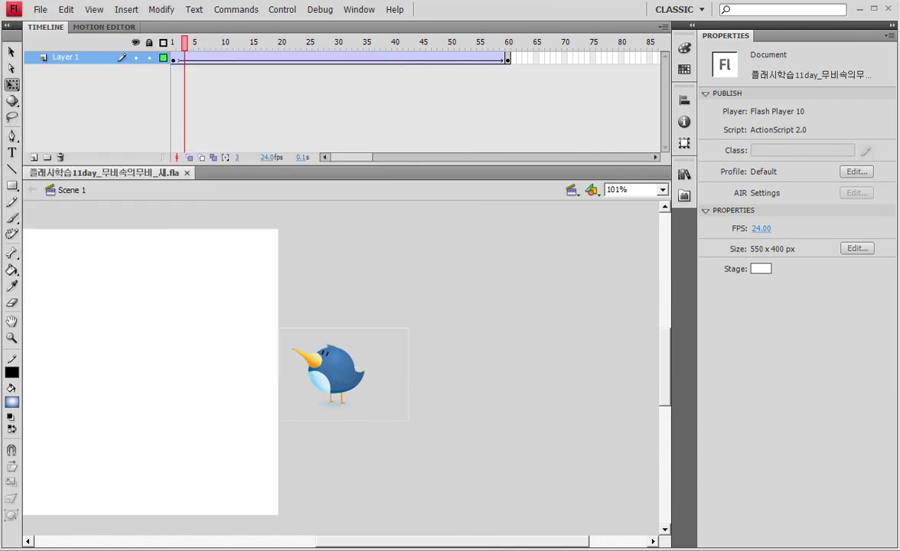